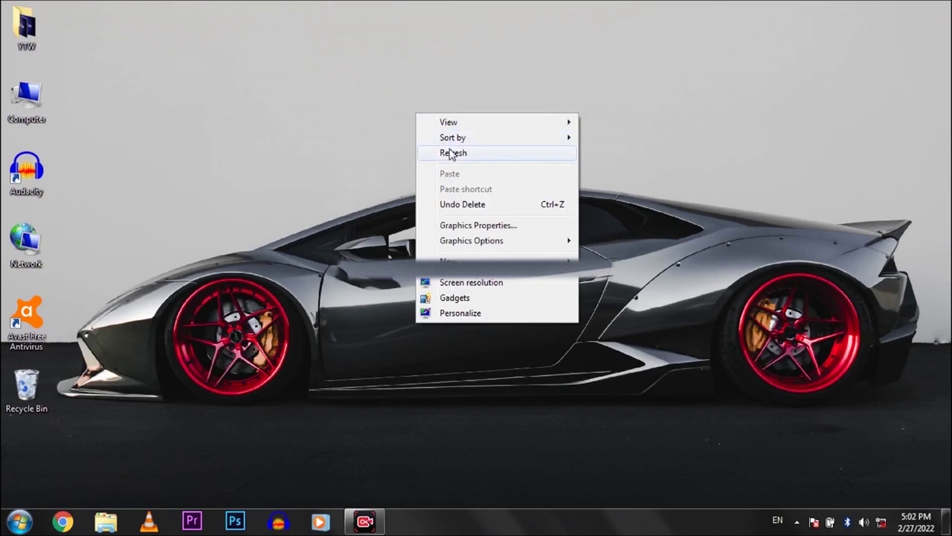
Step: Search the Start Menu for 'Device manager' and launch Device Manager
{"action": "left_click", "coordinate": [453, 154]}
{"action": "left_click", "coordinate": [452, 154]}
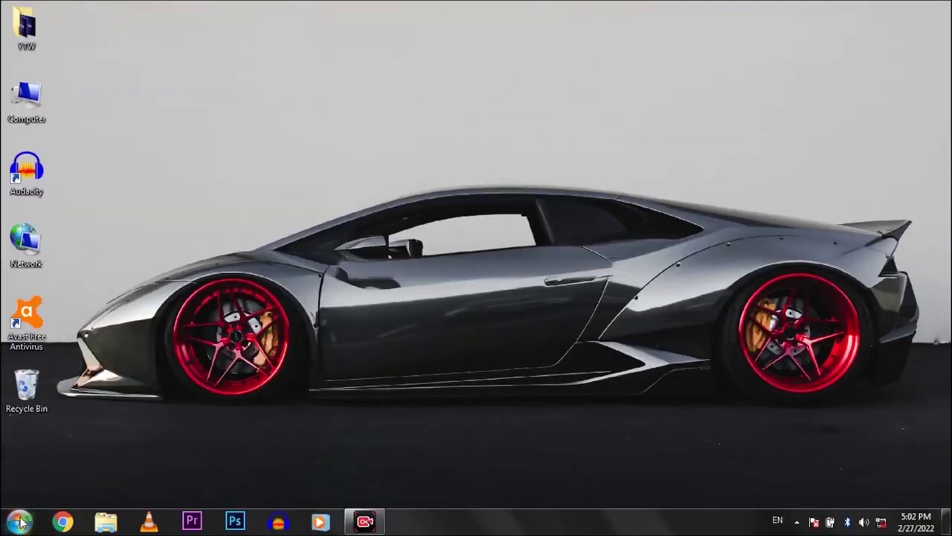
{"action": "left_click", "coordinate": [20, 523]}
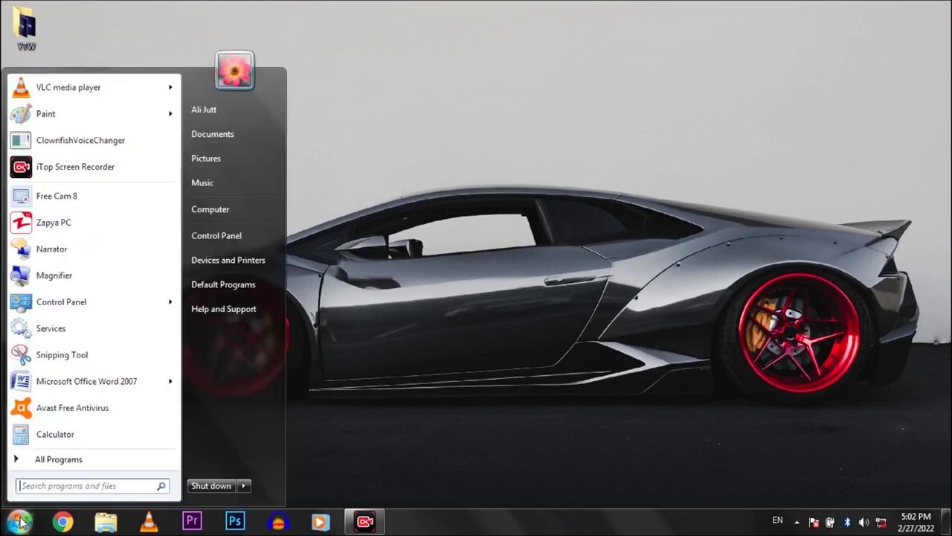
{"action": "left_click", "coordinate": [42, 485]}
{"action": "type", "text": "==="}
{"action": "key", "text": "super+equal"}
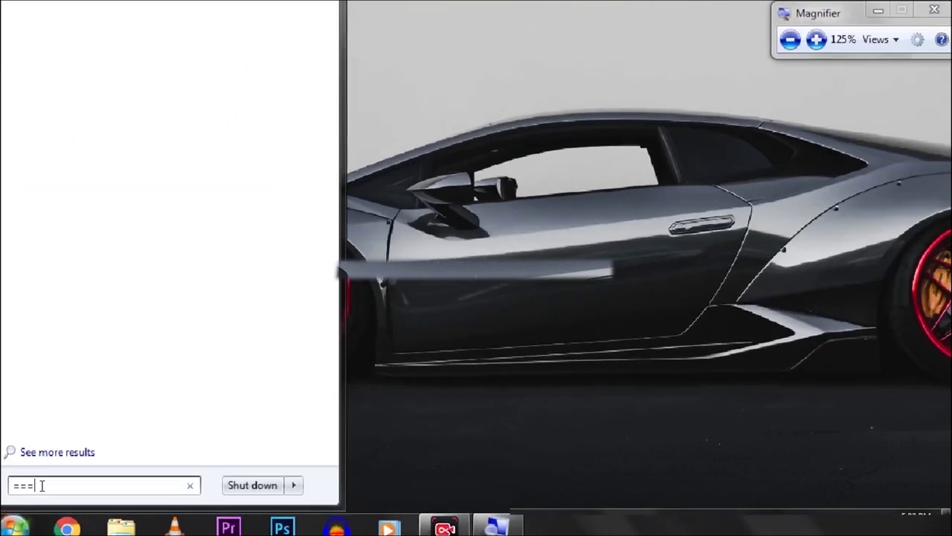
{"action": "key", "text": "Escape"}
{"action": "left_click", "coordinate": [29, 488]}
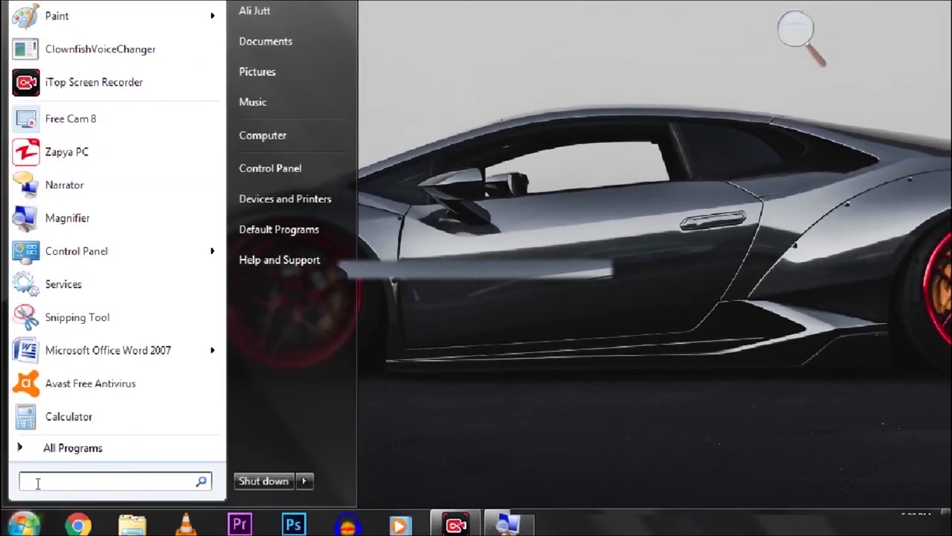
{"action": "type", "text": "Device m"}
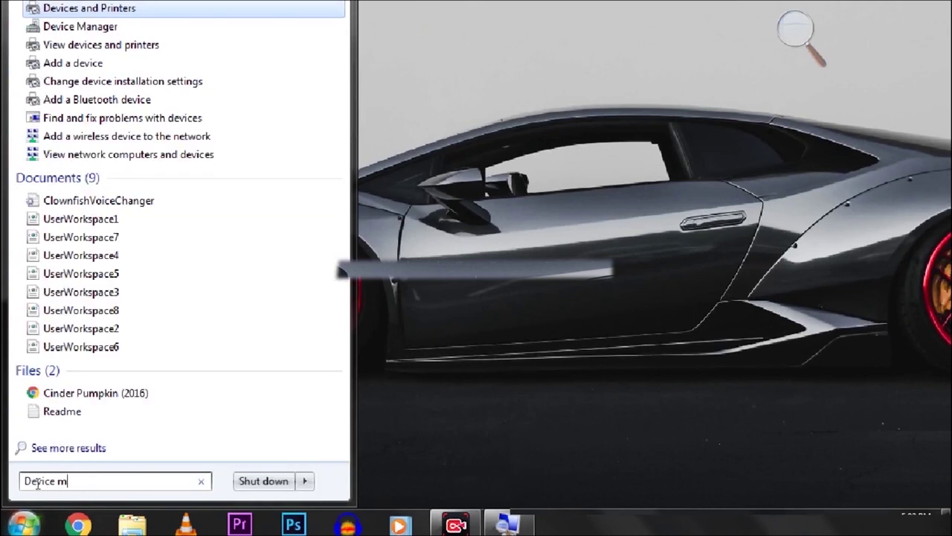
{"action": "type", "text": "anager"}
{"action": "key", "text": "super+minus"}
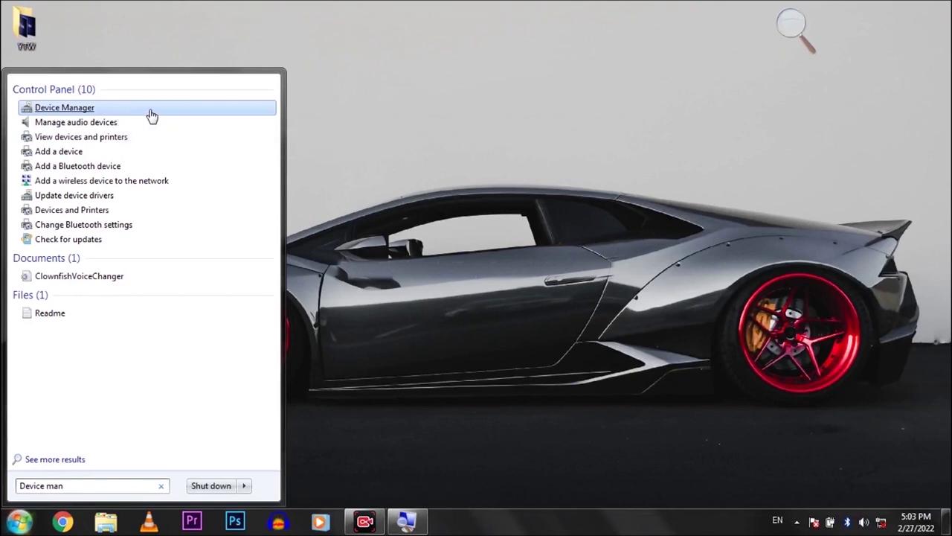
{"action": "left_click", "coordinate": [141, 113]}
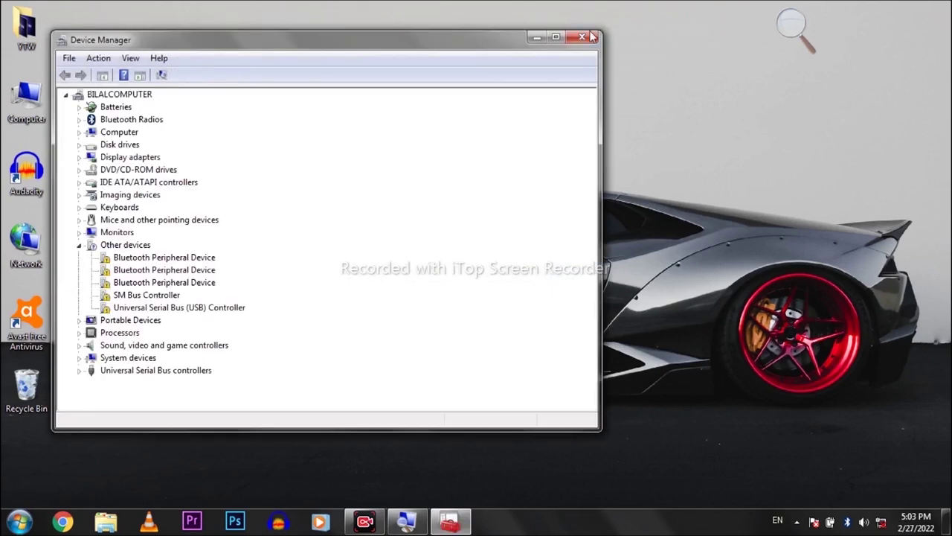
Step: Maximize Device Manager and review the device tree, confirming no Network adapters group exists
{"action": "left_click", "coordinate": [555, 39]}
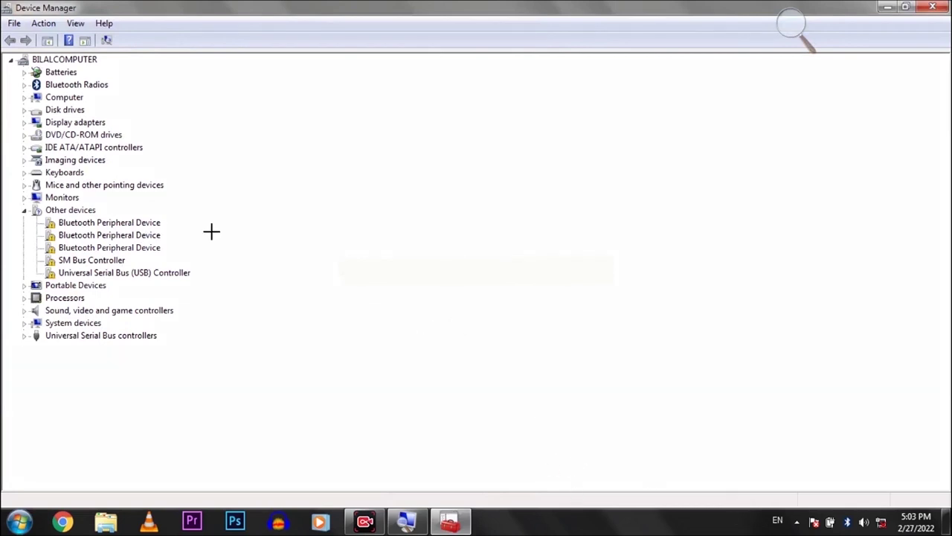
{"action": "mouse_move", "coordinate": [2, 52]}
{"action": "left_mouse_down"}
{"action": "mouse_move", "coordinate": [77, 66]}
{"action": "mouse_move", "coordinate": [140, 96]}
{"action": "mouse_move", "coordinate": [213, 253]}
{"action": "mouse_move", "coordinate": [210, 378]}
{"action": "left_mouse_up"}
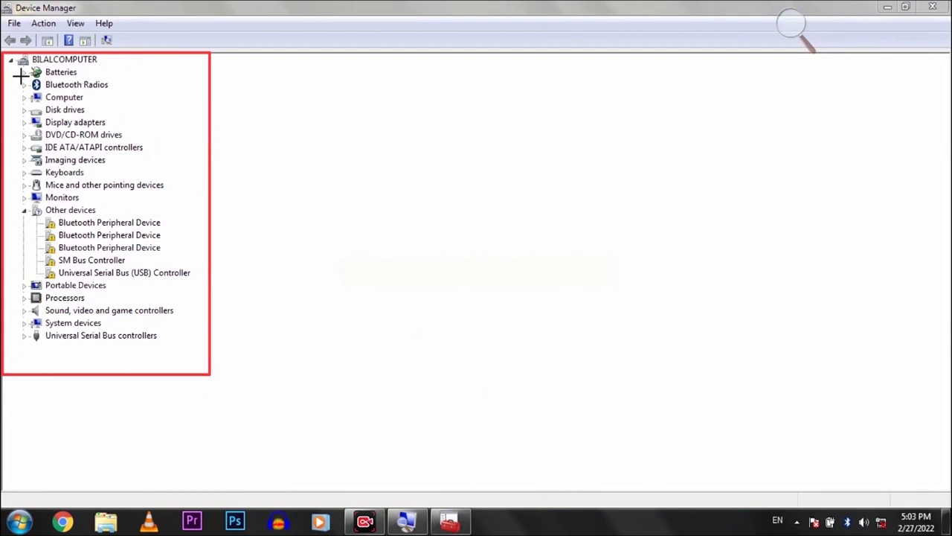
{"action": "mouse_move", "coordinate": [13, 74]}
{"action": "left_mouse_down"}
{"action": "mouse_move", "coordinate": [42, 58]}
{"action": "mouse_move", "coordinate": [28, 110]}
{"action": "mouse_move", "coordinate": [41, 171]}
{"action": "left_mouse_up"}
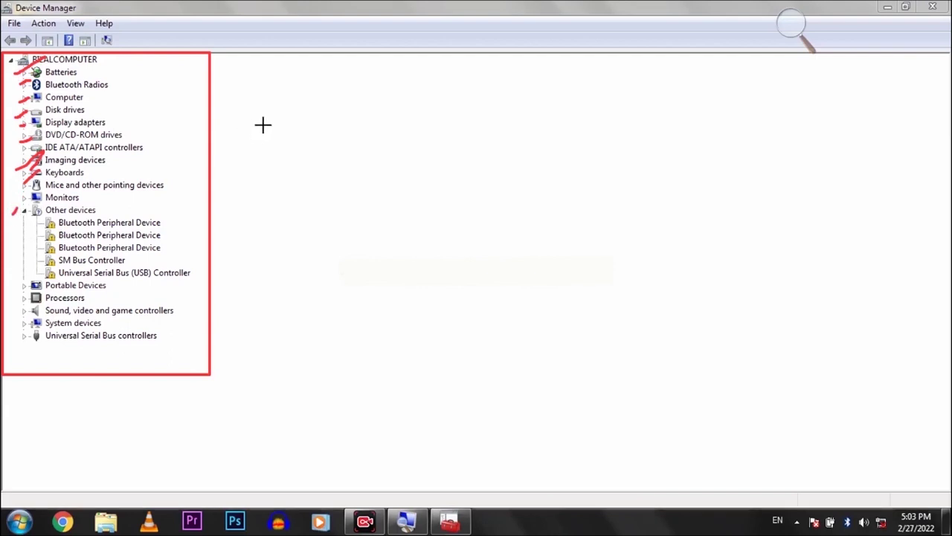
{"action": "left_click_drag", "start_coordinate": [264, 125], "coordinate": [222, 221]}
{"action": "left_click_drag", "start_coordinate": [221, 141], "coordinate": [287, 222]}
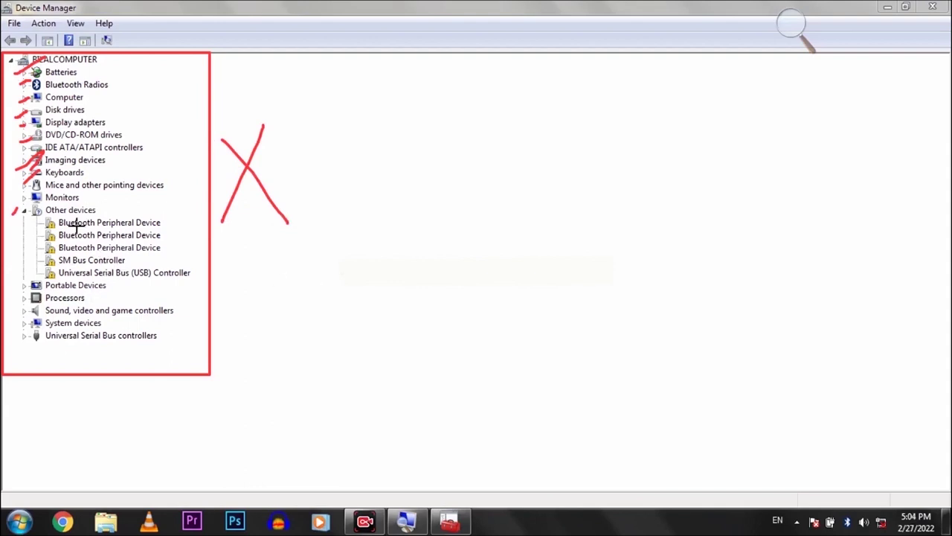
{"action": "mouse_move", "coordinate": [23, 287]}
{"action": "left_mouse_down"}
{"action": "mouse_move", "coordinate": [39, 281]}
{"action": "mouse_move", "coordinate": [28, 305]}
{"action": "left_mouse_up"}
{"action": "left_click_drag", "start_coordinate": [19, 323], "coordinate": [26, 322]}
{"action": "left_click_drag", "start_coordinate": [27, 361], "coordinate": [33, 354]}
{"action": "left_click_drag", "start_coordinate": [181, 96], "coordinate": [261, 90]}
{"action": "key", "text": "ctrl+z"}
{"action": "key", "text": "Escape"}
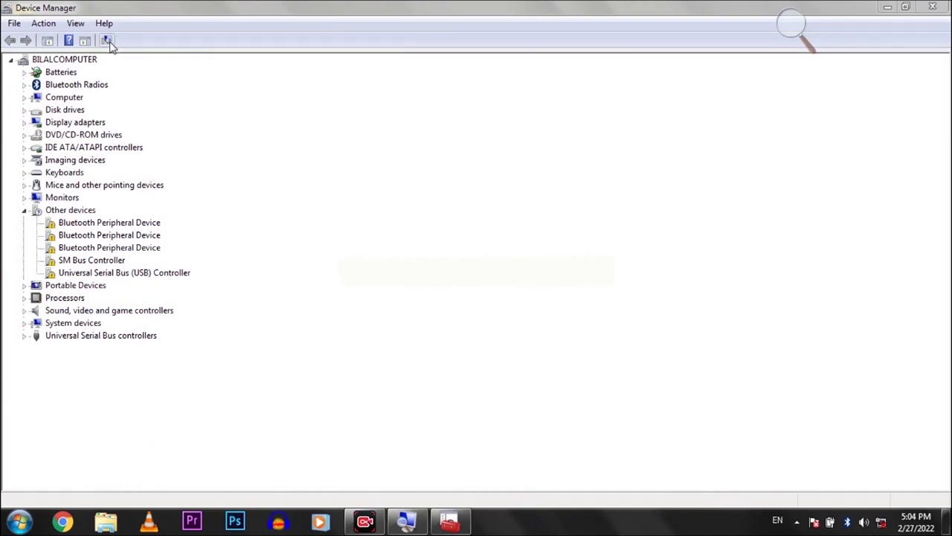
Step: Run Scan for hardware changes repeatedly to detect the missing network adapters
{"action": "left_click", "coordinate": [78, 122]}
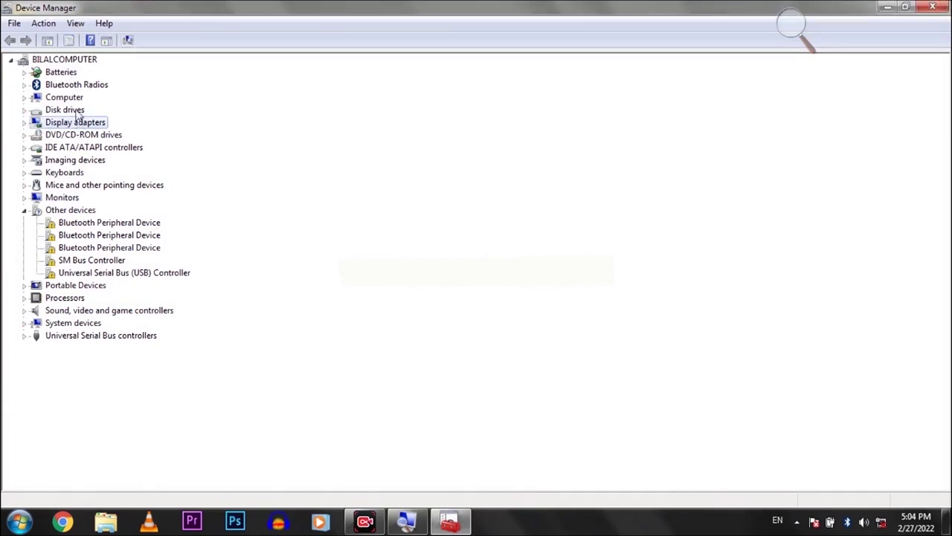
{"action": "left_click", "coordinate": [72, 109]}
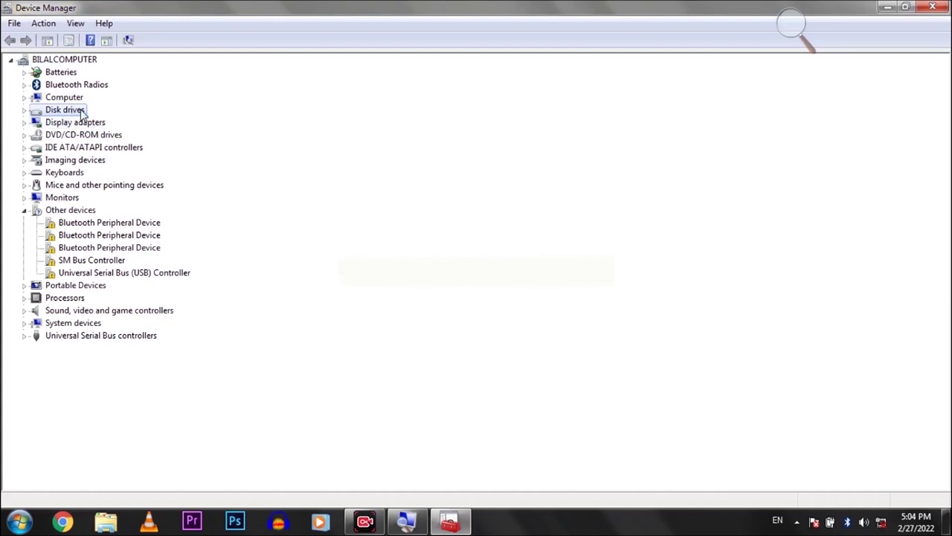
{"action": "left_click", "coordinate": [128, 41]}
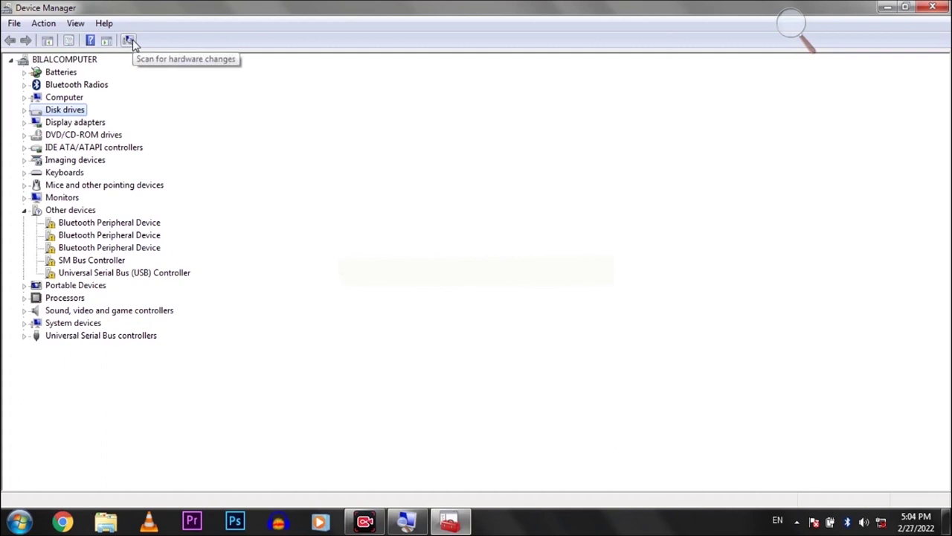
{"action": "left_click", "coordinate": [129, 41]}
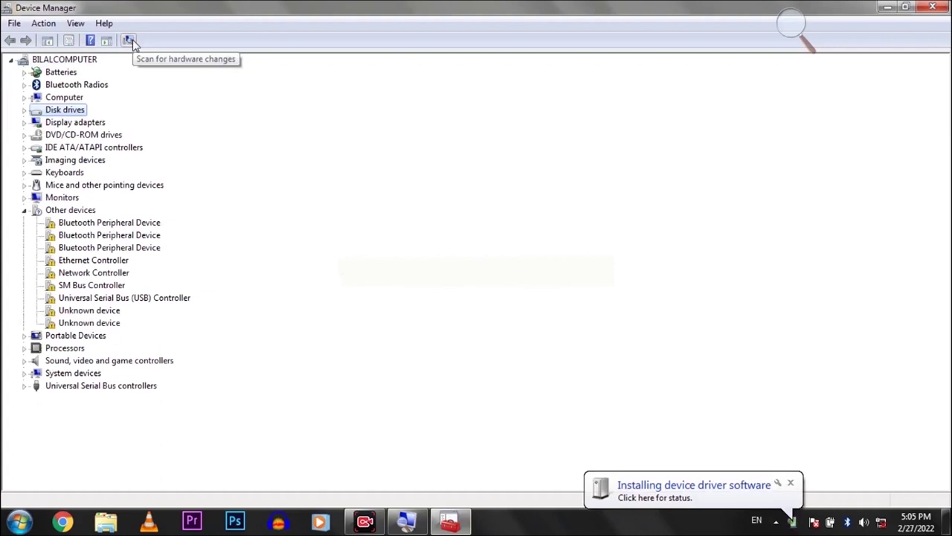
{"action": "left_click", "coordinate": [129, 41]}
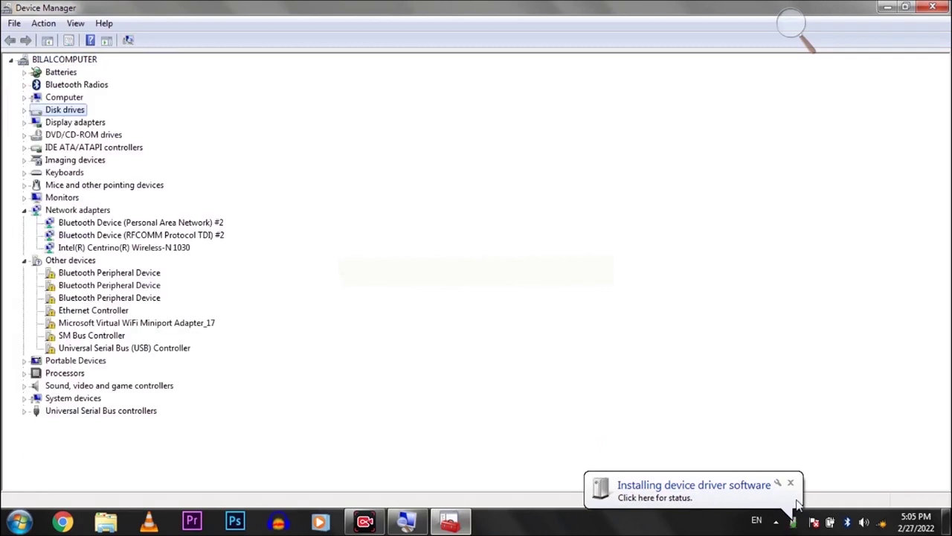
Step: Dismiss the driver installation notice and try connecting to a listed wireless network
{"action": "left_click", "coordinate": [881, 523]}
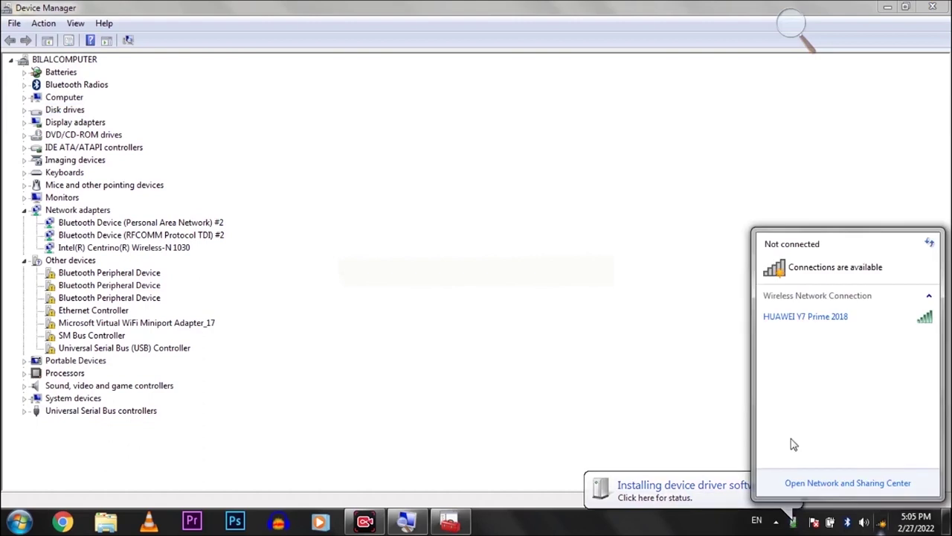
{"action": "left_click", "coordinate": [644, 393]}
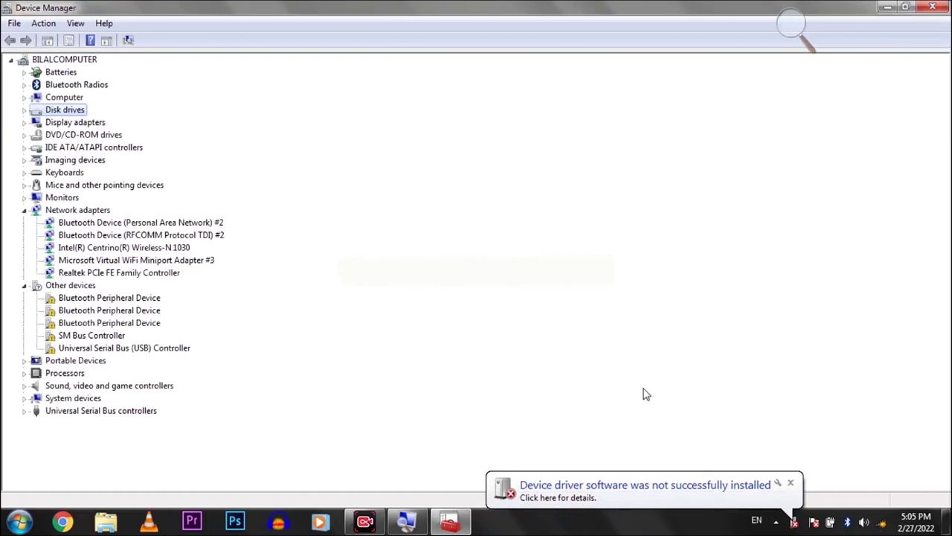
{"action": "left_click", "coordinate": [792, 484]}
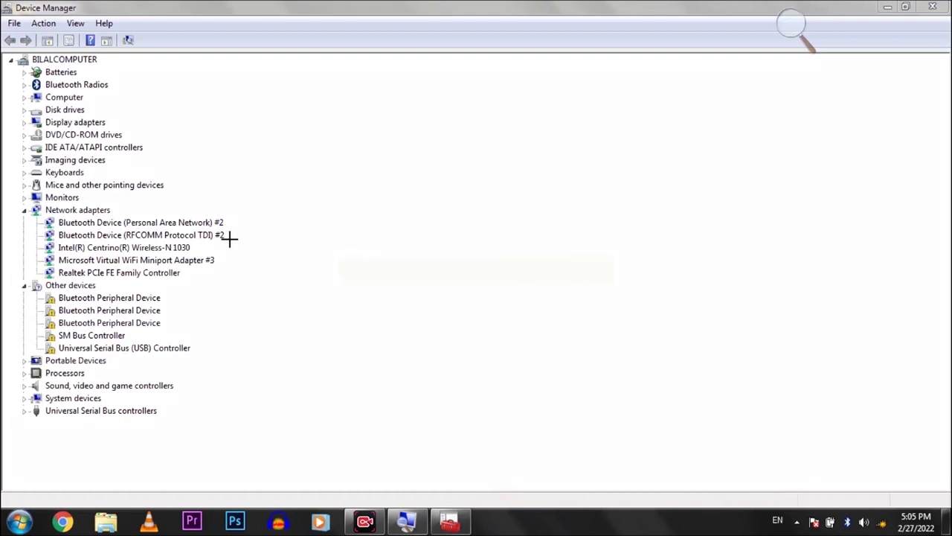
{"action": "mouse_move", "coordinate": [10, 204]}
{"action": "left_mouse_down"}
{"action": "mouse_move", "coordinate": [236, 300]}
{"action": "mouse_move", "coordinate": [252, 284]}
{"action": "left_mouse_up"}
{"action": "left_click_drag", "start_coordinate": [259, 231], "coordinate": [529, 108]}
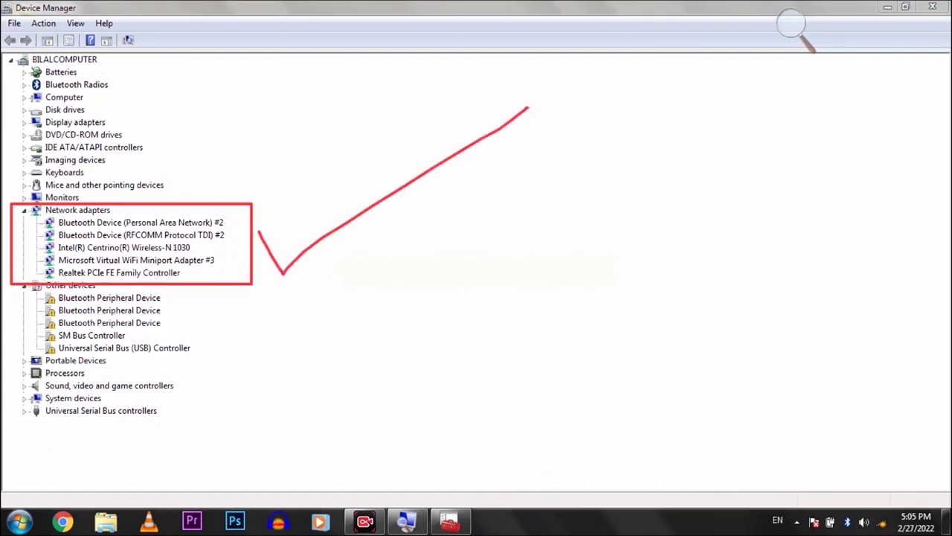
{"action": "left_click", "coordinate": [882, 526]}
{"action": "double_click", "coordinate": [863, 322]}
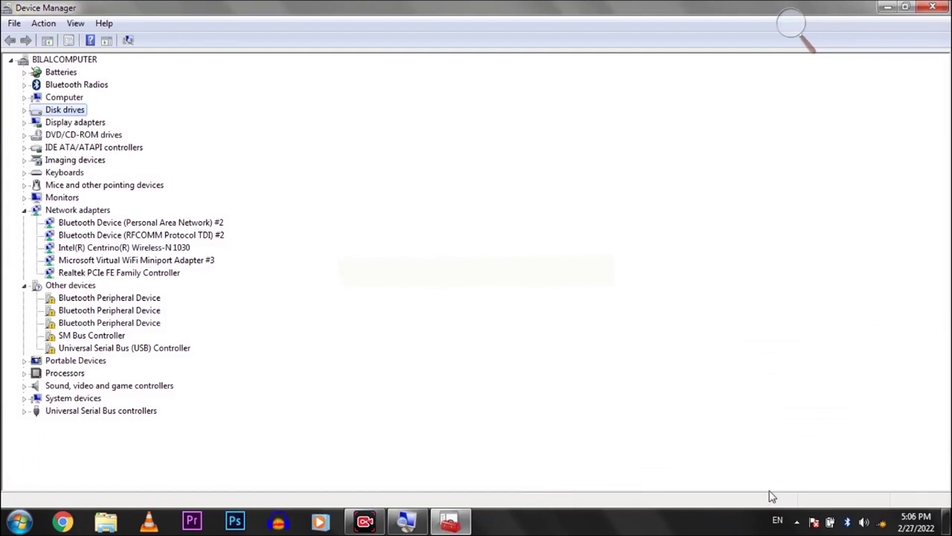
Step: Close Device Manager and open a maximized Network and Sharing Center from the tray network icon
{"action": "left_click", "coordinate": [934, 6]}
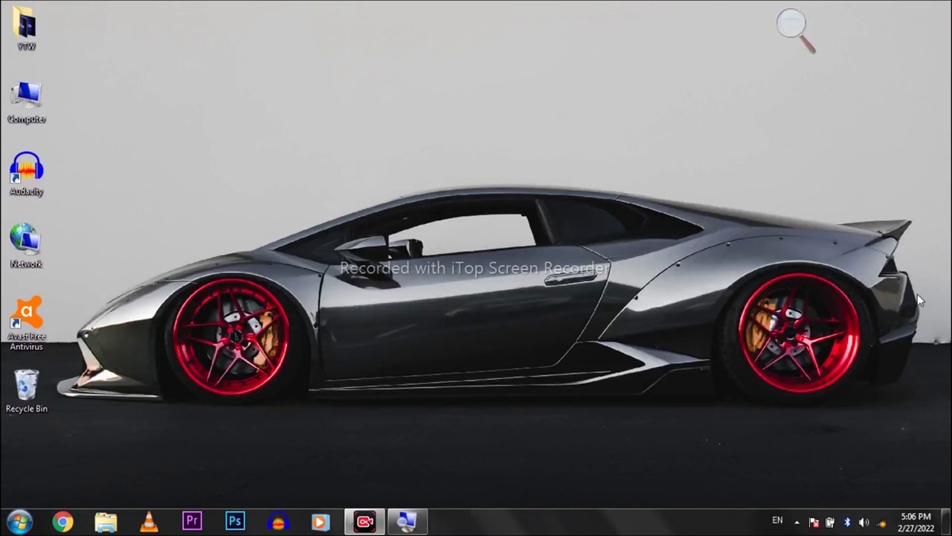
{"action": "left_click", "coordinate": [882, 525]}
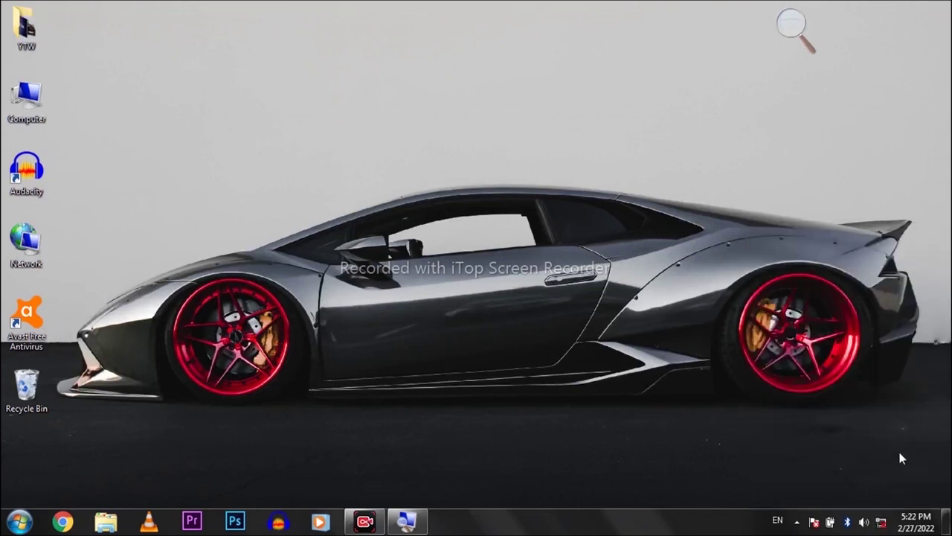
{"action": "left_click", "coordinate": [882, 524]}
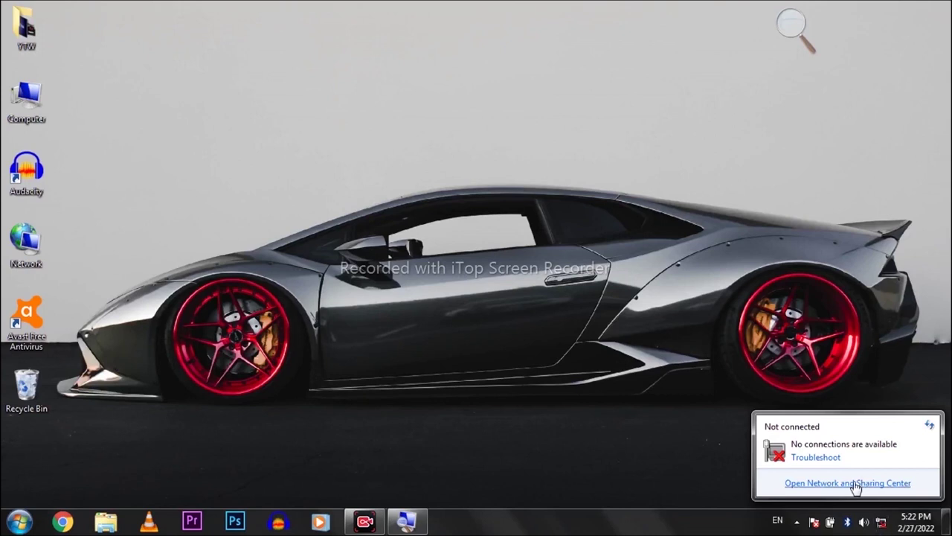
{"action": "left_click", "coordinate": [897, 483]}
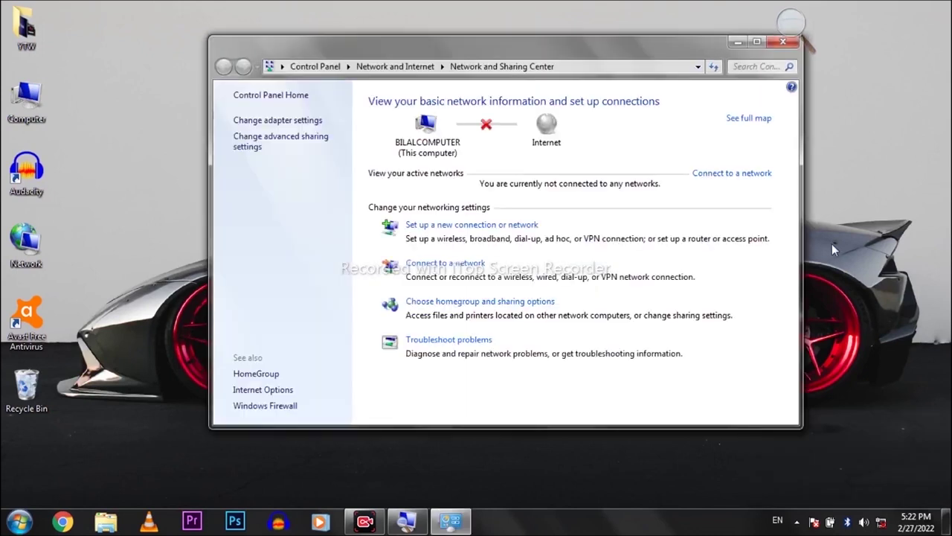
{"action": "double_click", "coordinate": [672, 38]}
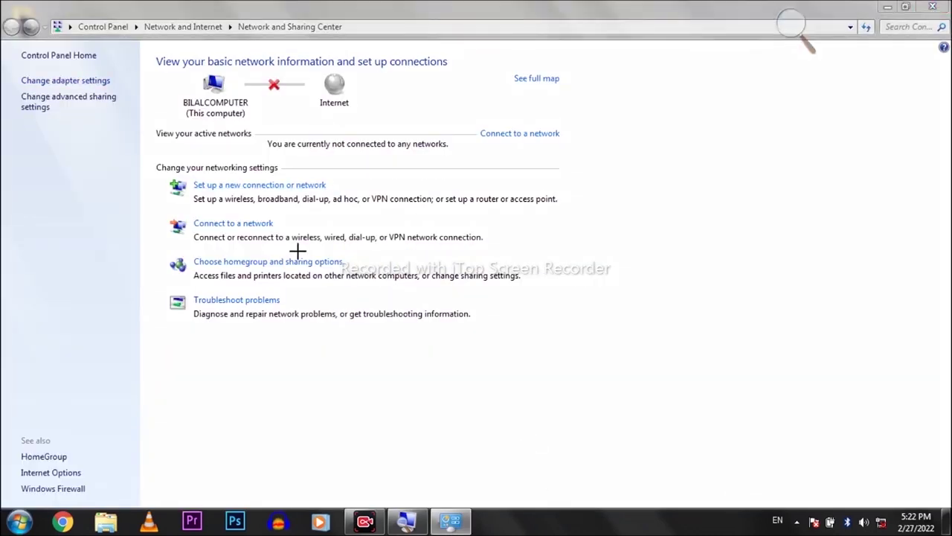
Step: Enable the disabled Wireless Network Connection in Network Connections
{"action": "mouse_move", "coordinate": [11, 62]}
{"action": "left_mouse_down"}
{"action": "mouse_move", "coordinate": [104, 92]}
{"action": "mouse_move", "coordinate": [128, 90]}
{"action": "left_mouse_up"}
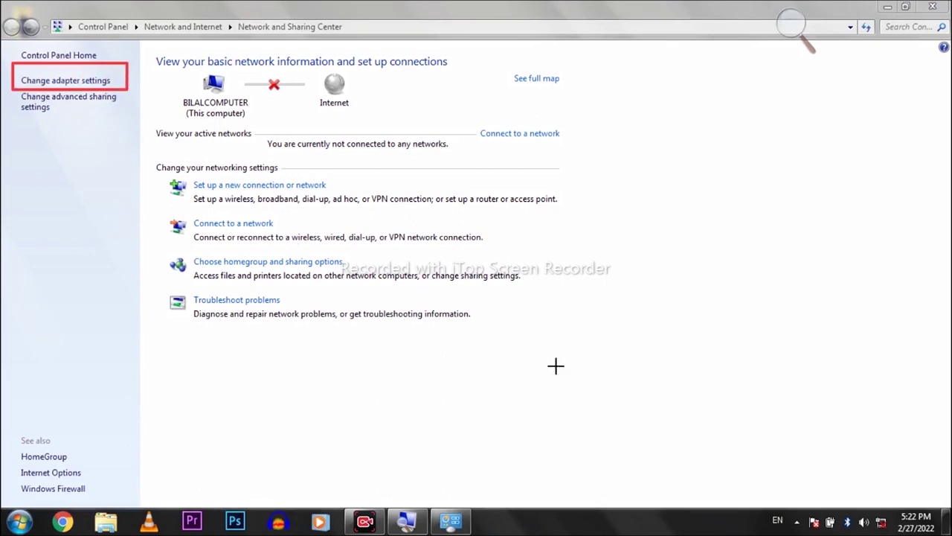
{"action": "key", "text": "Escape"}
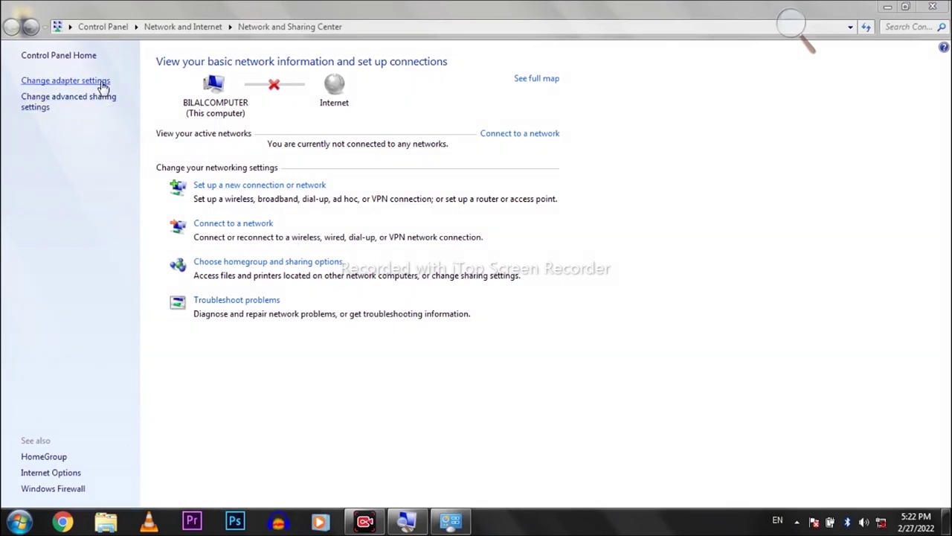
{"action": "left_click", "coordinate": [103, 87]}
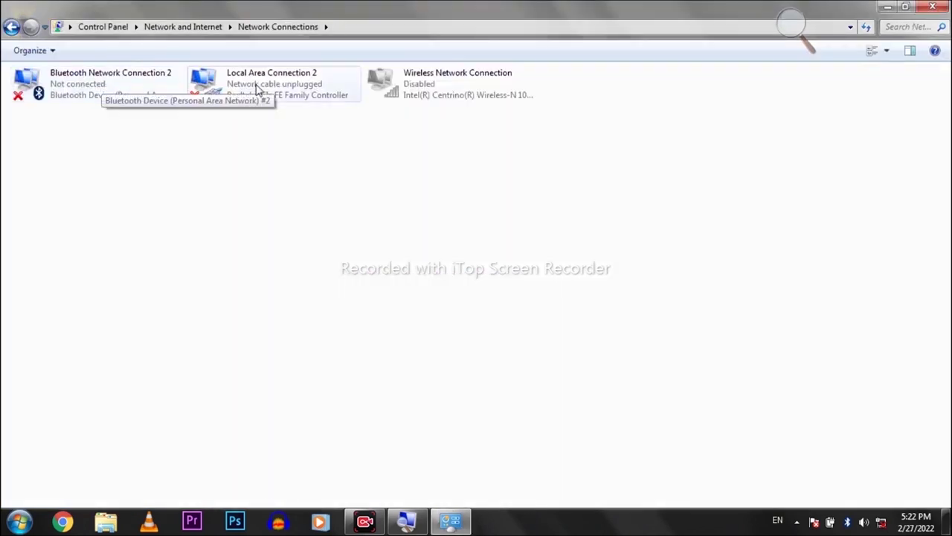
{"action": "left_click", "coordinate": [149, 89]}
{"action": "left_click", "coordinate": [273, 96]}
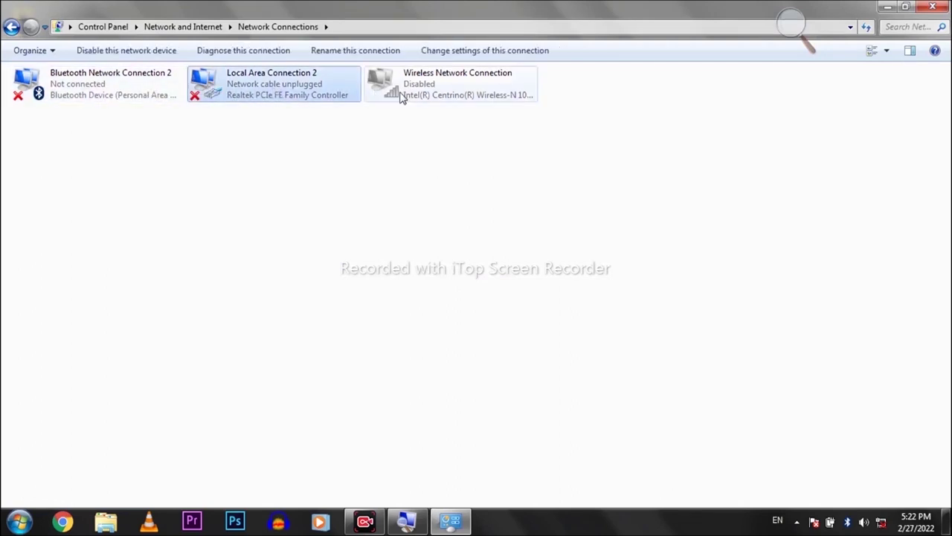
{"action": "left_click", "coordinate": [405, 97]}
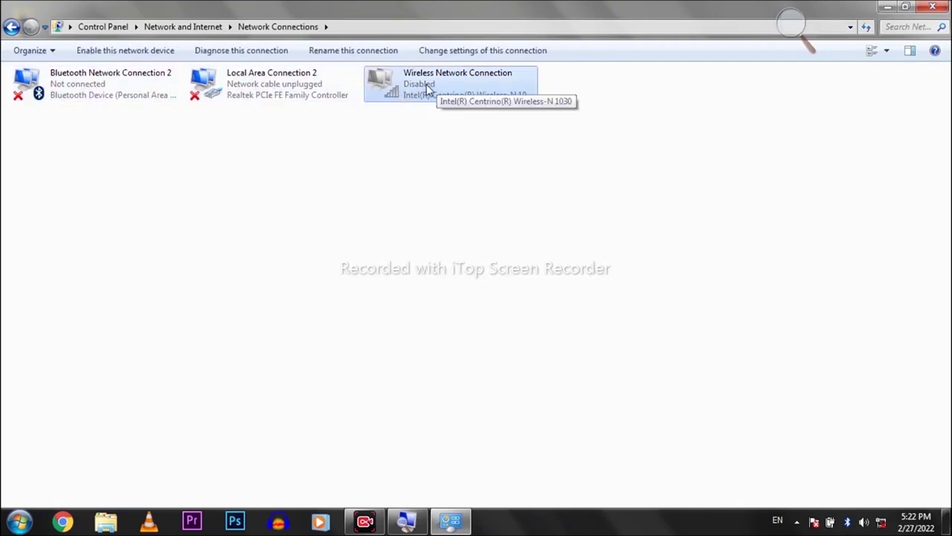
{"action": "right_click", "coordinate": [485, 90]}
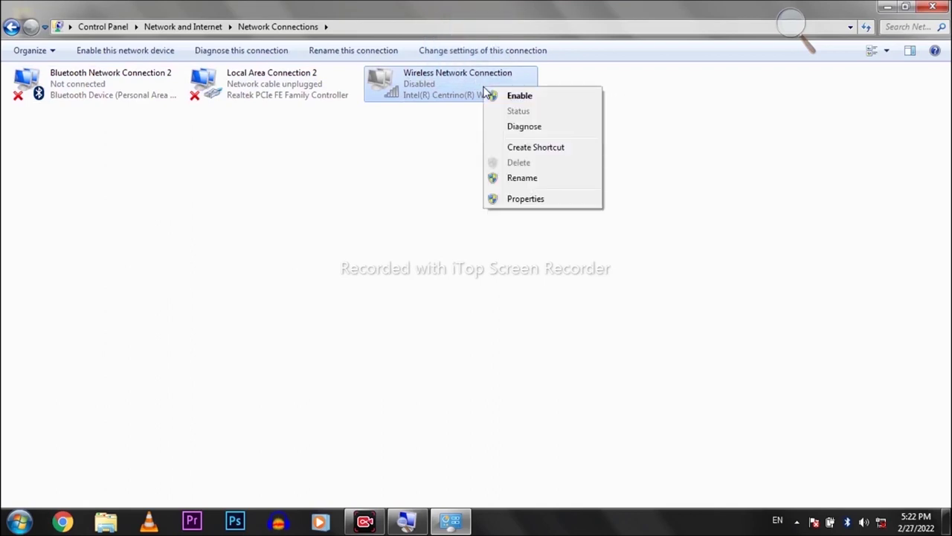
{"action": "left_click", "coordinate": [536, 100]}
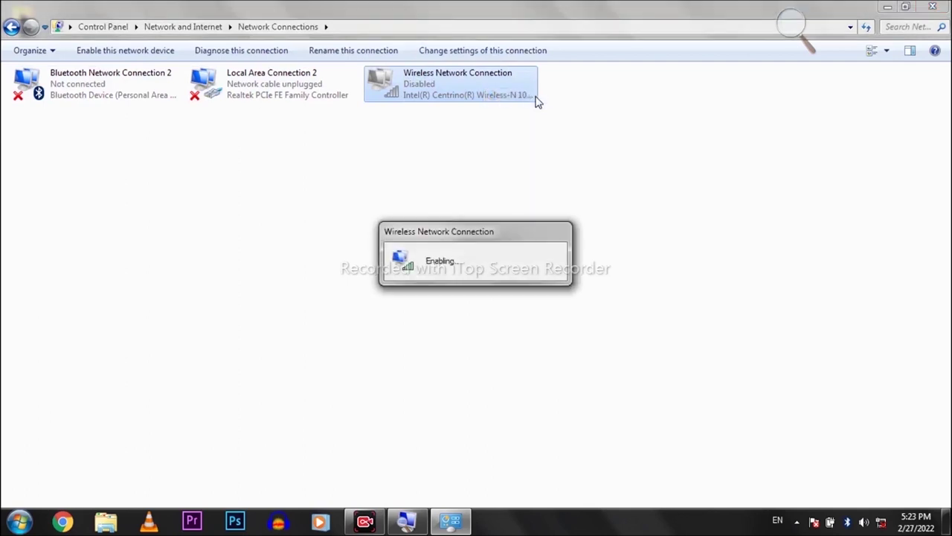
Step: Check the tray wireless network list, then close the Network Connections window
{"action": "left_click", "coordinate": [883, 524]}
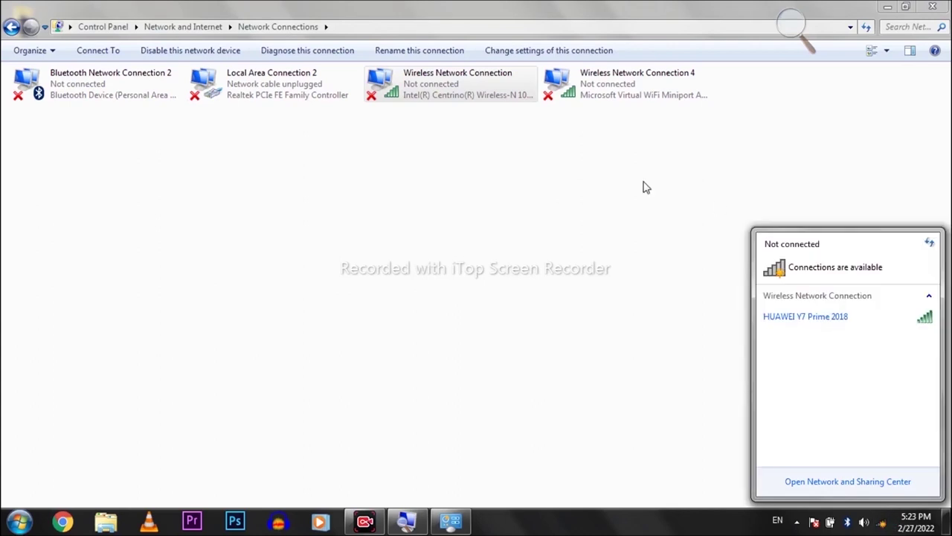
{"action": "left_click", "coordinate": [644, 187]}
{"action": "right_click", "coordinate": [478, 90]}
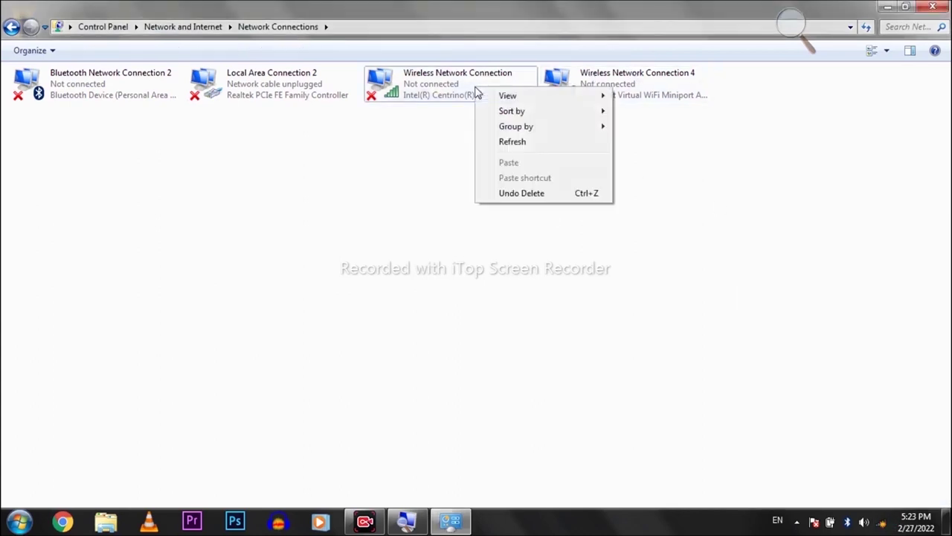
{"action": "left_click", "coordinate": [463, 94]}
{"action": "right_click", "coordinate": [462, 92]}
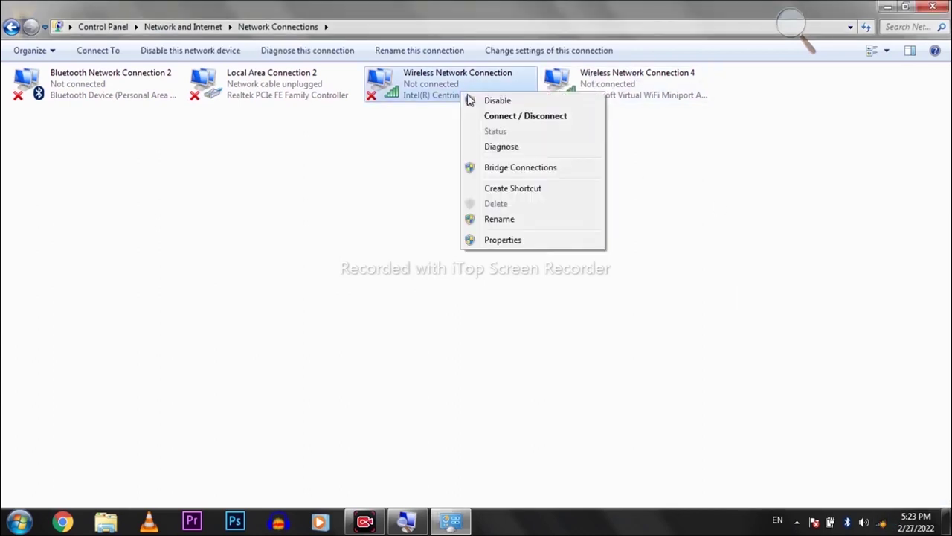
{"action": "left_click", "coordinate": [513, 115]}
{"action": "left_click", "coordinate": [417, 168]}
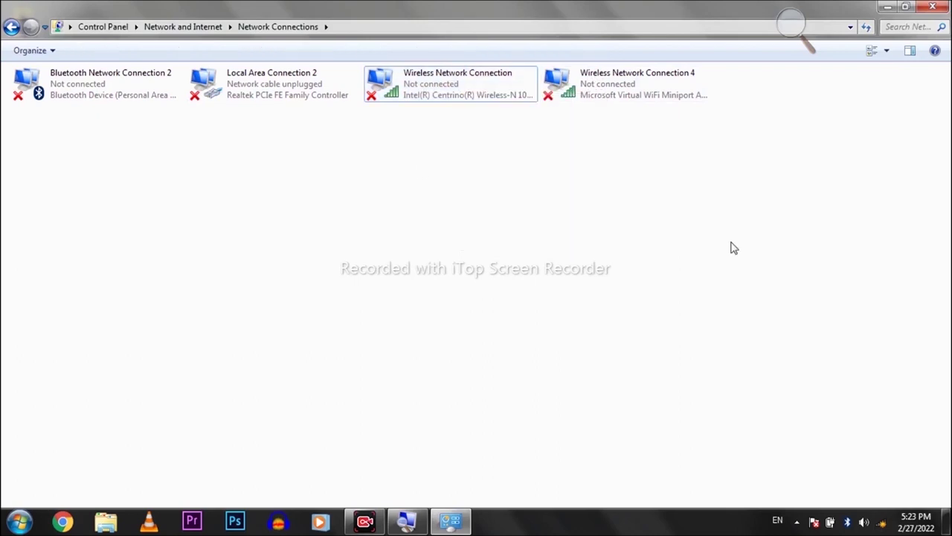
{"action": "left_click", "coordinate": [881, 527]}
{"action": "left_click", "coordinate": [712, 325]}
{"action": "left_click", "coordinate": [934, 7]}
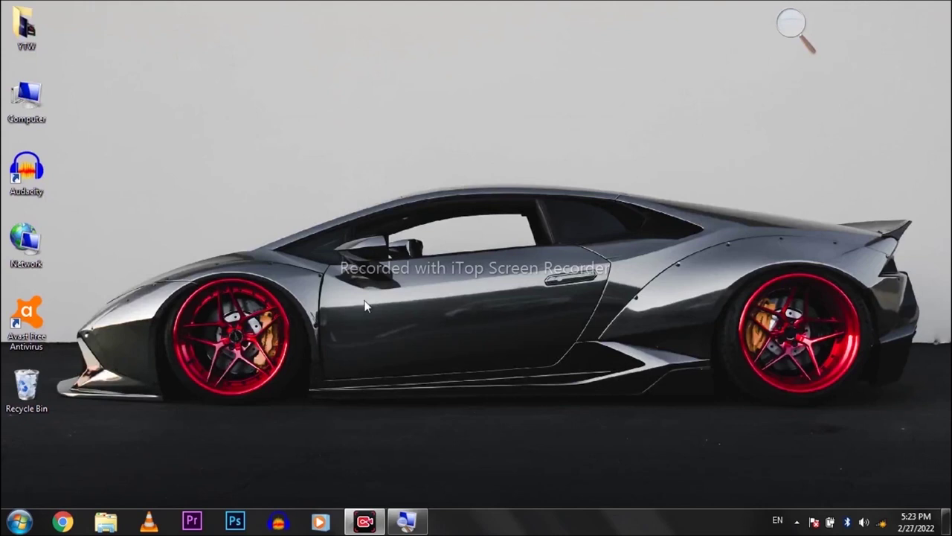
Step: Search the Start Menu for 'Device' and open Device Manager maximized
{"action": "left_click", "coordinate": [25, 523]}
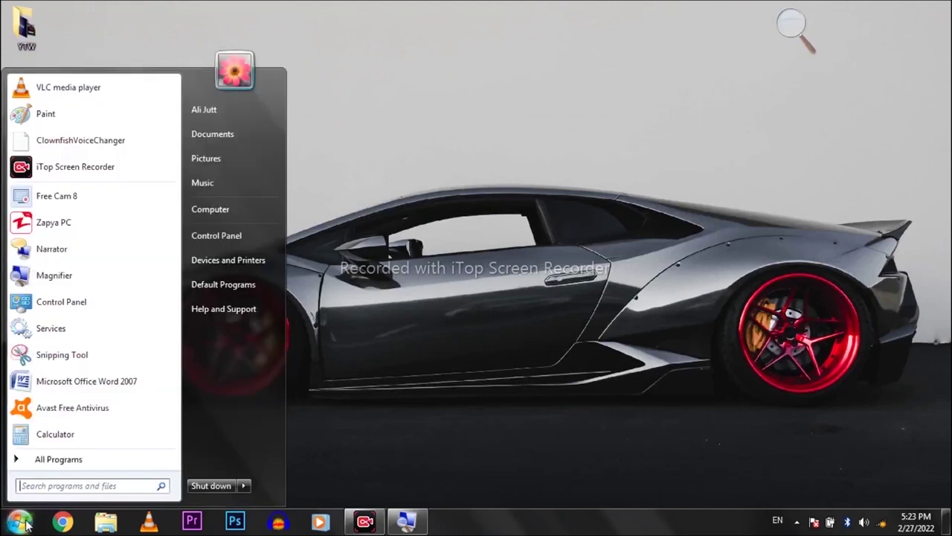
{"action": "left_click", "coordinate": [41, 483]}
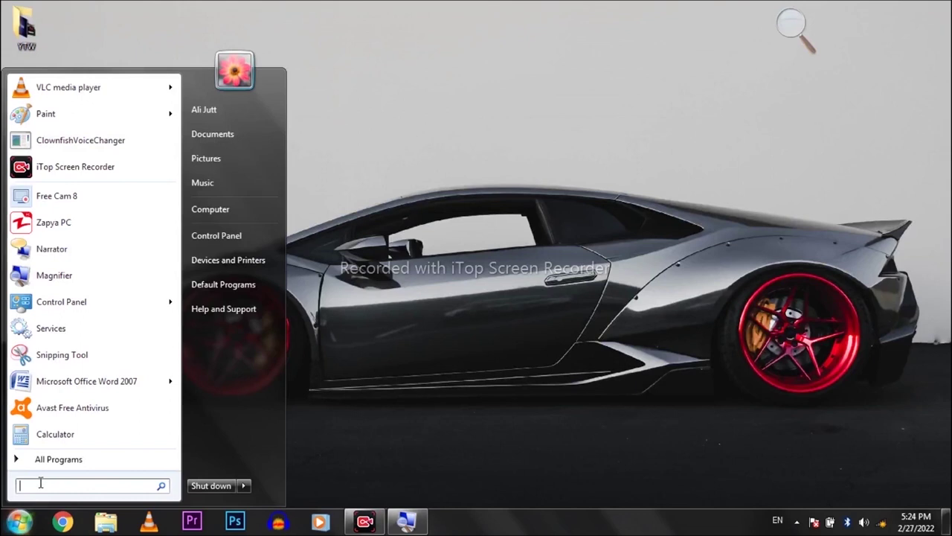
{"action": "type", "text": "Dev"}
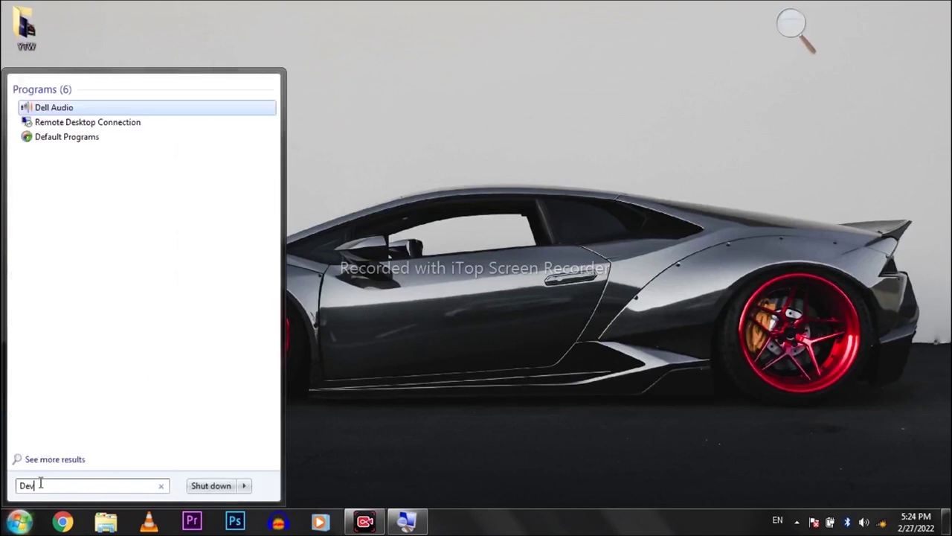
{"action": "type", "text": "ice"}
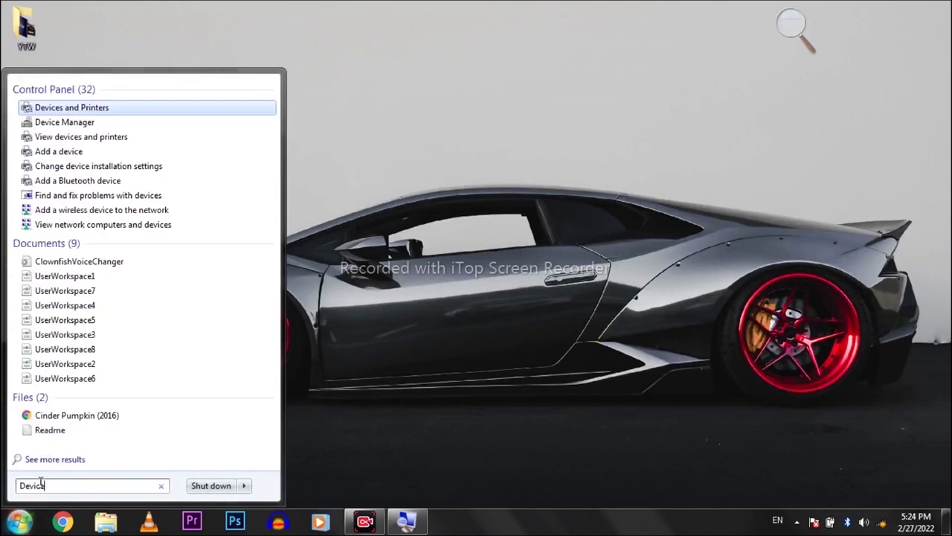
{"action": "left_click", "coordinate": [125, 128]}
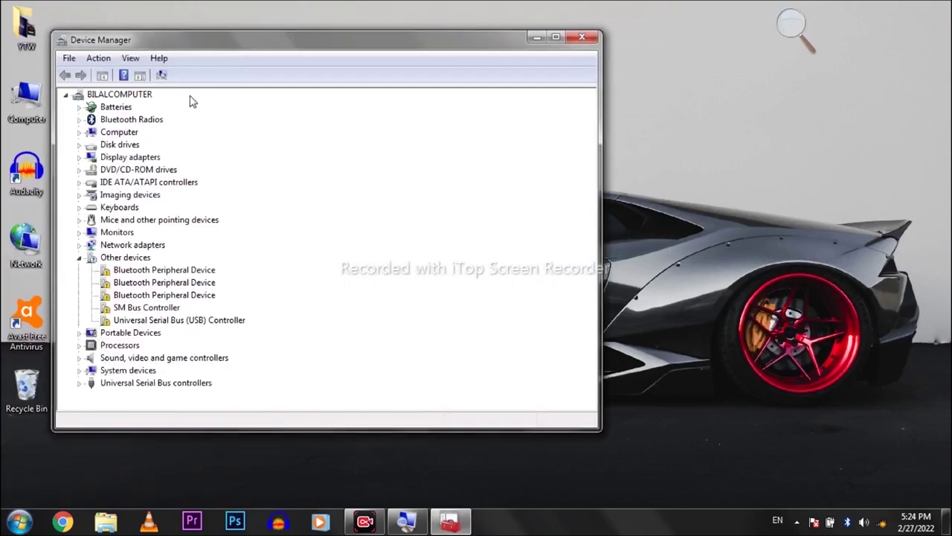
{"action": "left_click", "coordinate": [554, 39]}
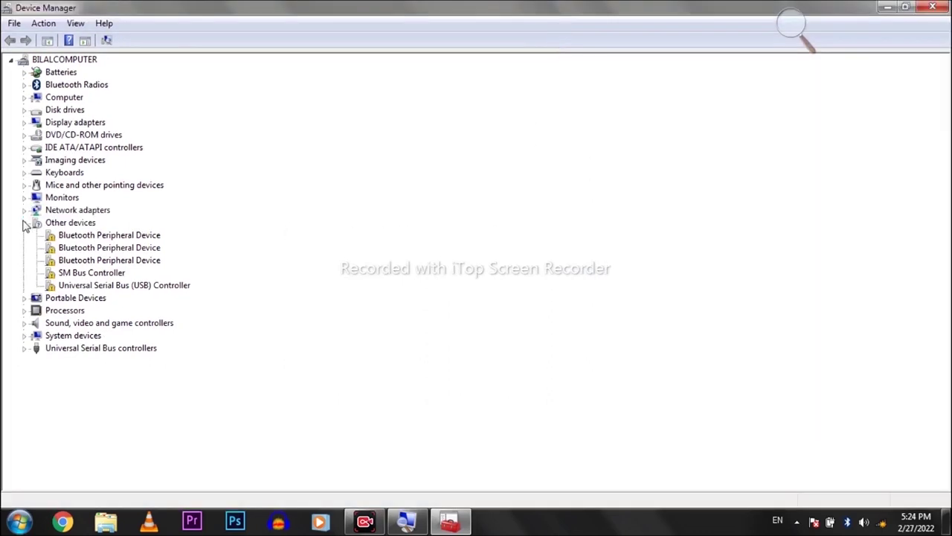
Step: Collapse Other devices, expand Network adapters, and step through its listed adapters
{"action": "left_click", "coordinate": [23, 221]}
{"action": "left_click", "coordinate": [24, 212]}
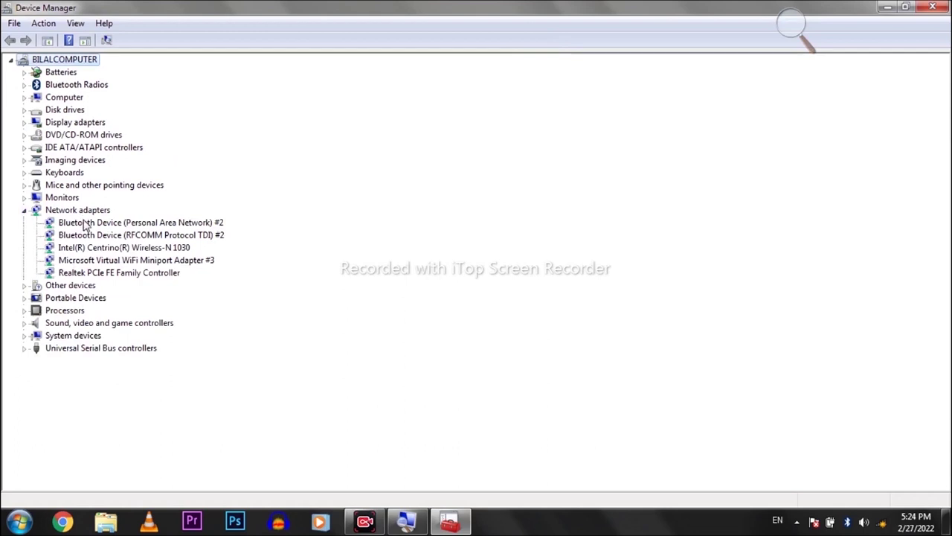
{"action": "left_click", "coordinate": [81, 222]}
{"action": "left_click", "coordinate": [100, 235]}
{"action": "left_click", "coordinate": [104, 248]}
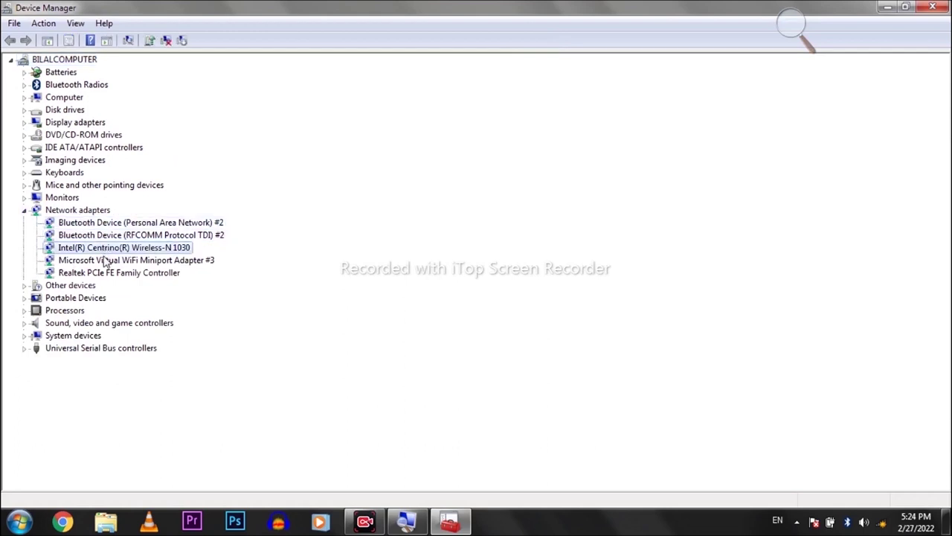
{"action": "left_click", "coordinate": [107, 260]}
Step: Uninstall the Bluetooth Personal Area Network and Bluetooth RFCOMM adapters
{"action": "left_click", "coordinate": [104, 274]}
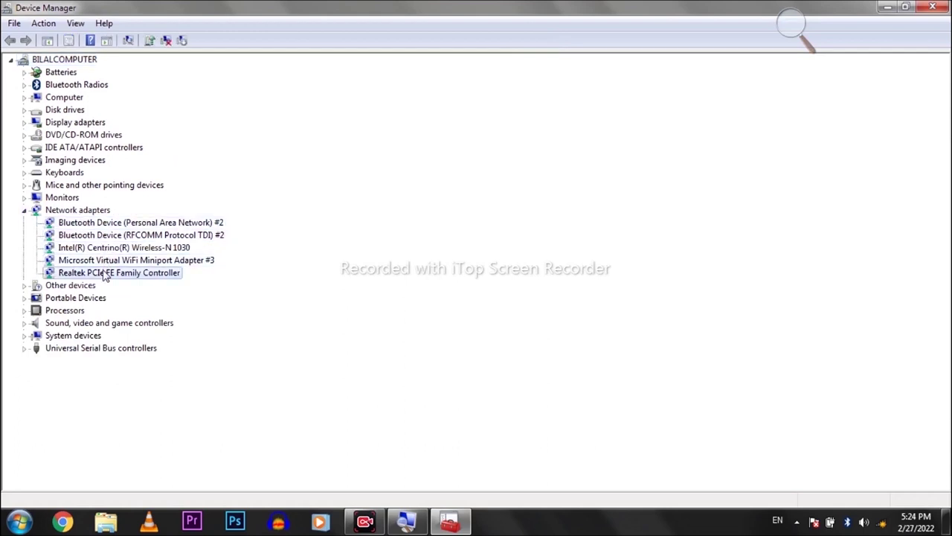
{"action": "left_click", "coordinate": [136, 223]}
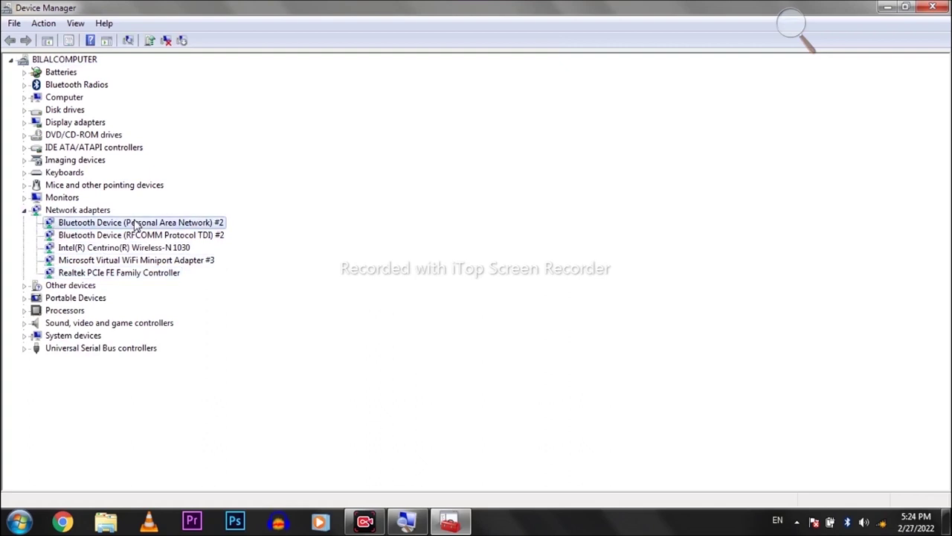
{"action": "right_click", "coordinate": [136, 225]}
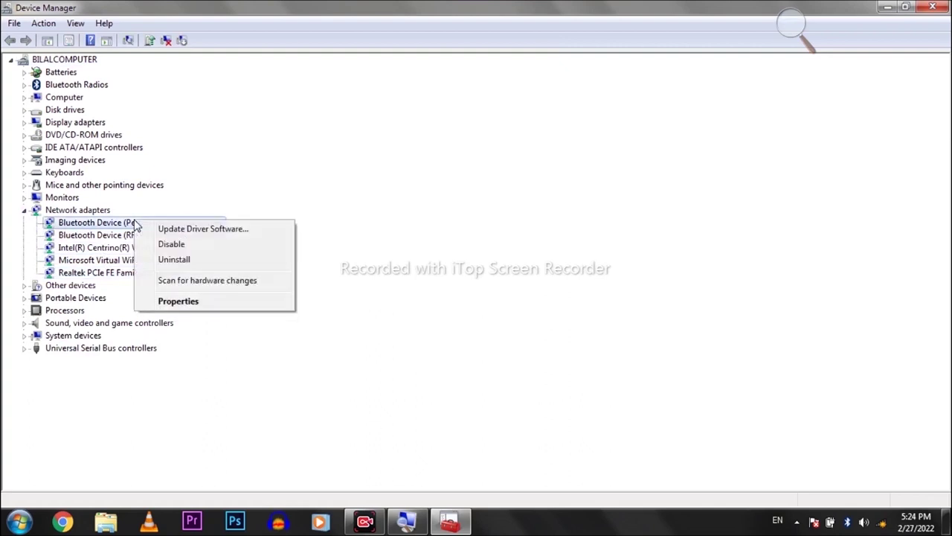
{"action": "left_click", "coordinate": [200, 262]}
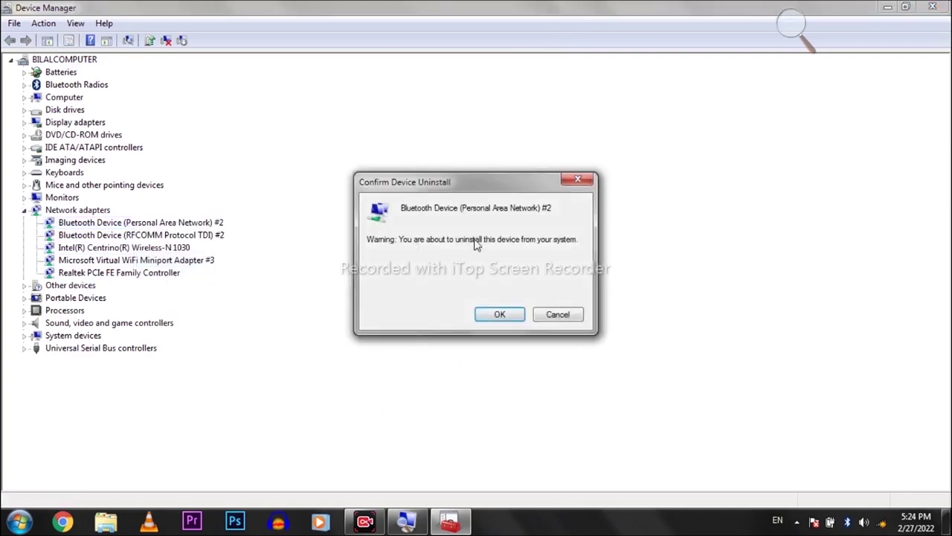
{"action": "left_click", "coordinate": [501, 316]}
{"action": "left_click", "coordinate": [153, 222]}
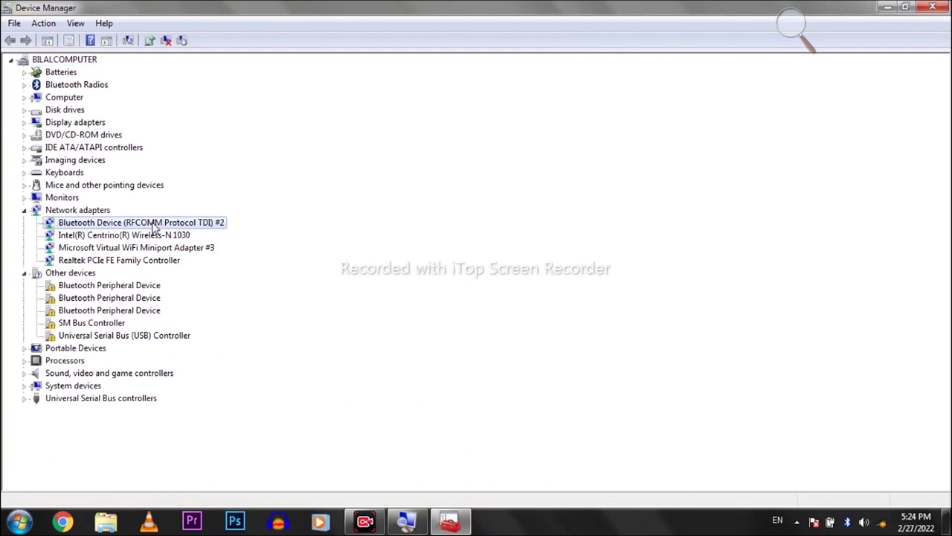
{"action": "right_click", "coordinate": [153, 222]}
{"action": "left_click", "coordinate": [192, 262]}
{"action": "left_click", "coordinate": [500, 316]}
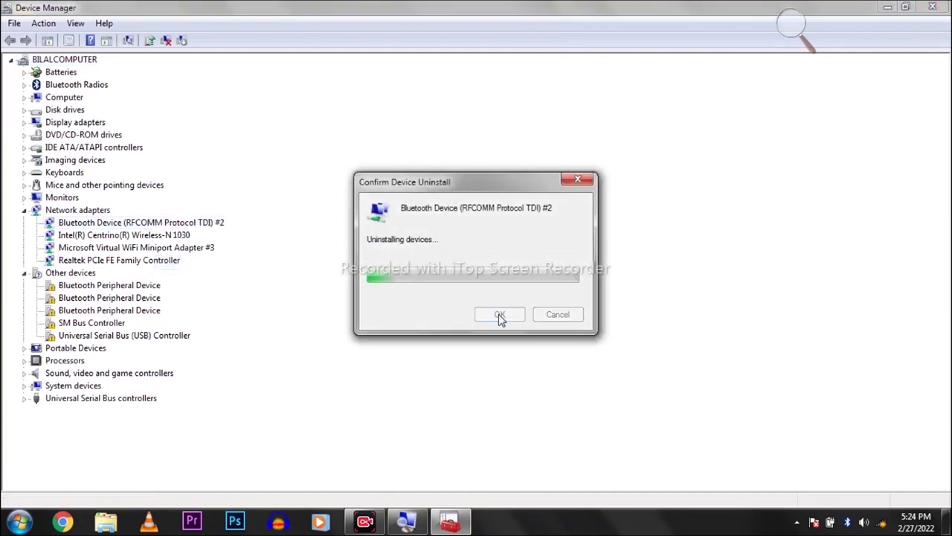
Step: Uninstall the Intel Centrino Wireless-N 1030 and Realtek PCIe FE Family Controller adapters
{"action": "right_click", "coordinate": [176, 224]}
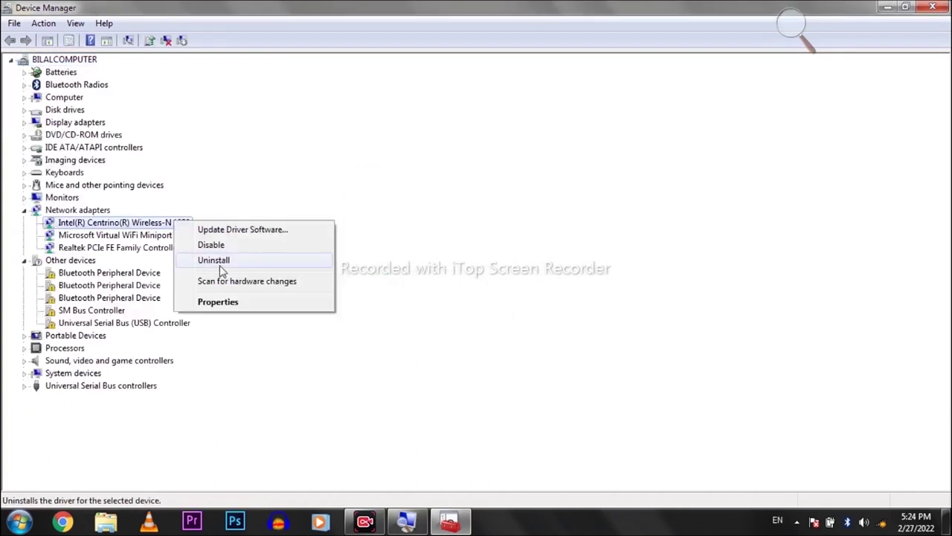
{"action": "left_click", "coordinate": [216, 260]}
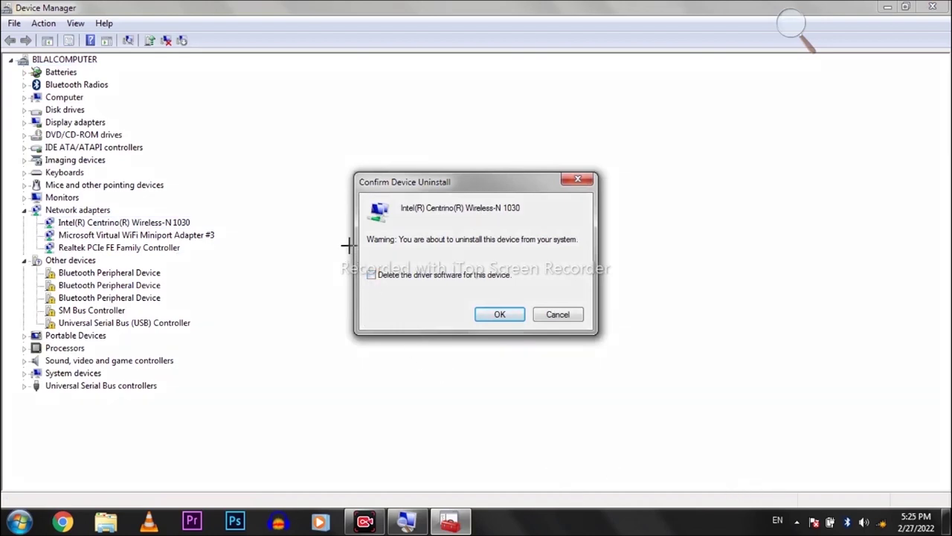
{"action": "mouse_move", "coordinate": [351, 250]}
{"action": "left_mouse_down"}
{"action": "mouse_move", "coordinate": [378, 297]}
{"action": "mouse_move", "coordinate": [394, 300]}
{"action": "left_mouse_up"}
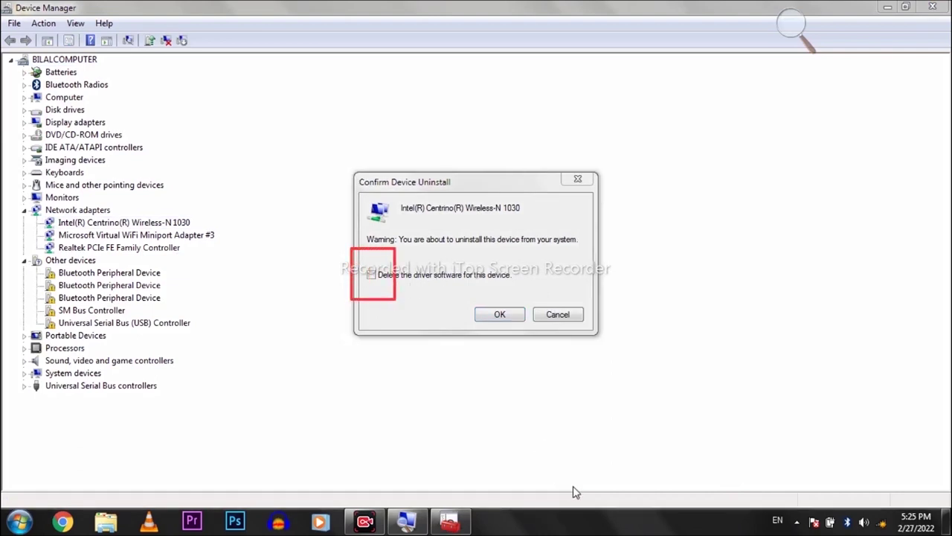
{"action": "left_click", "coordinate": [497, 315]}
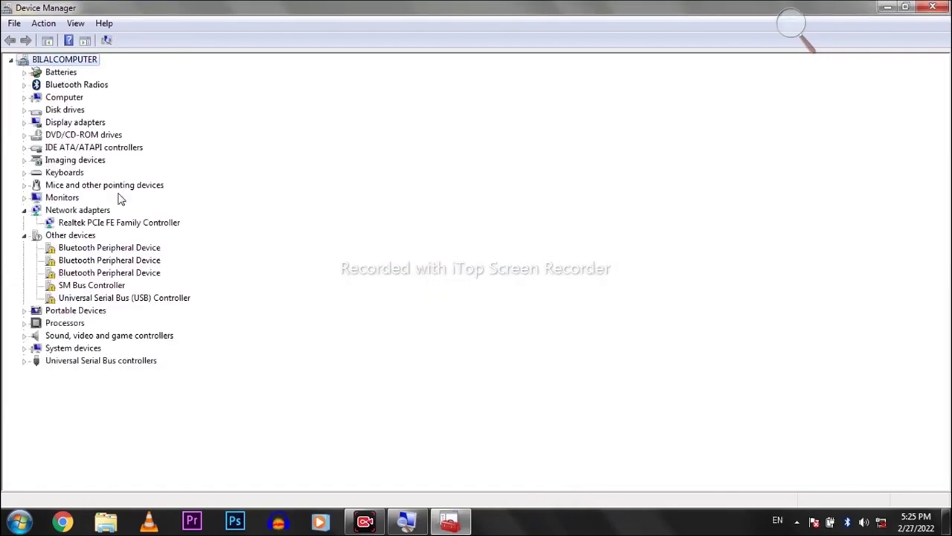
{"action": "right_click", "coordinate": [159, 224]}
{"action": "left_click", "coordinate": [165, 266]}
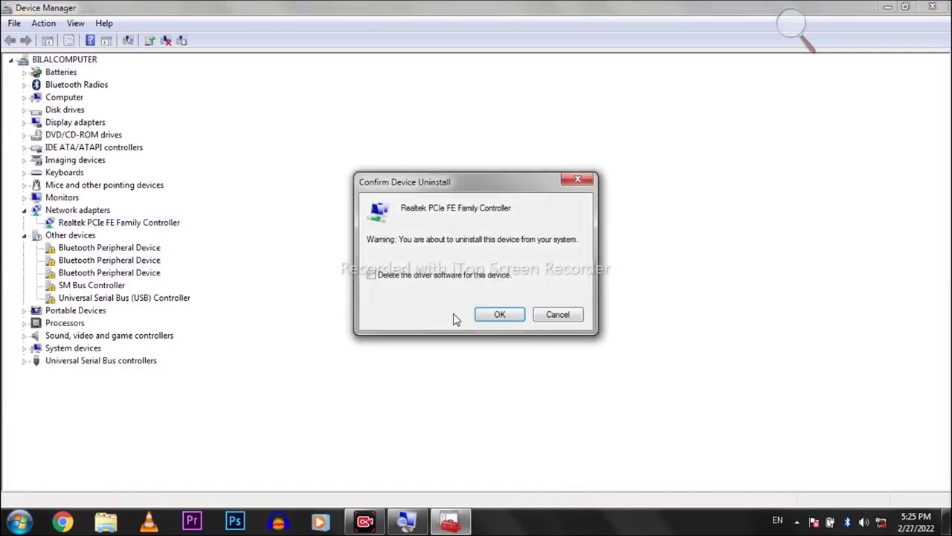
{"action": "left_click", "coordinate": [499, 315]}
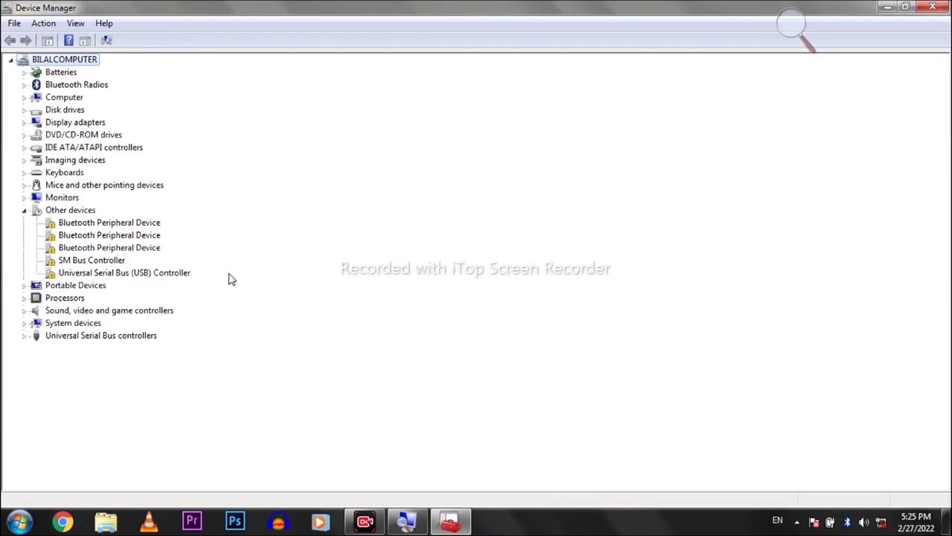
Step: Collapse Other devices, rescan for hardware changes twice, and check the tray wireless network list
{"action": "left_click", "coordinate": [24, 210]}
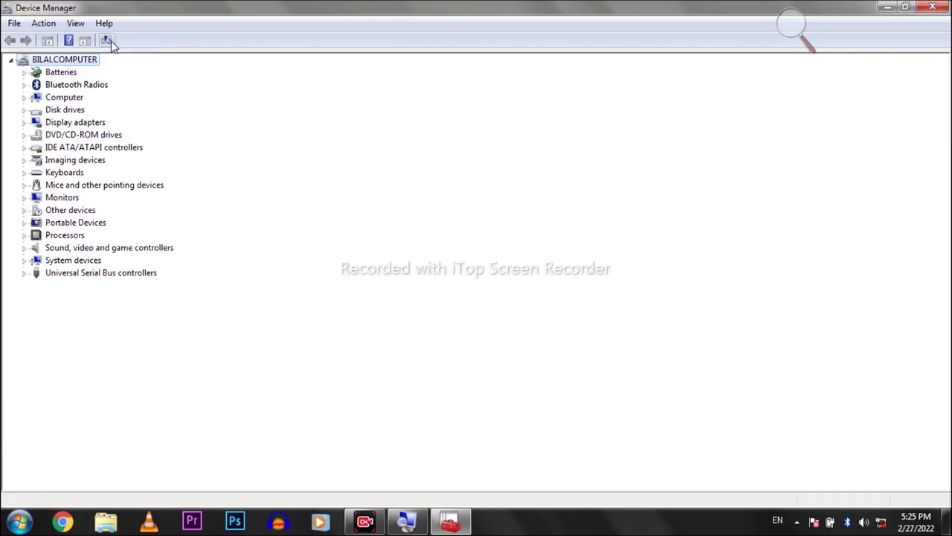
{"action": "left_click", "coordinate": [107, 41]}
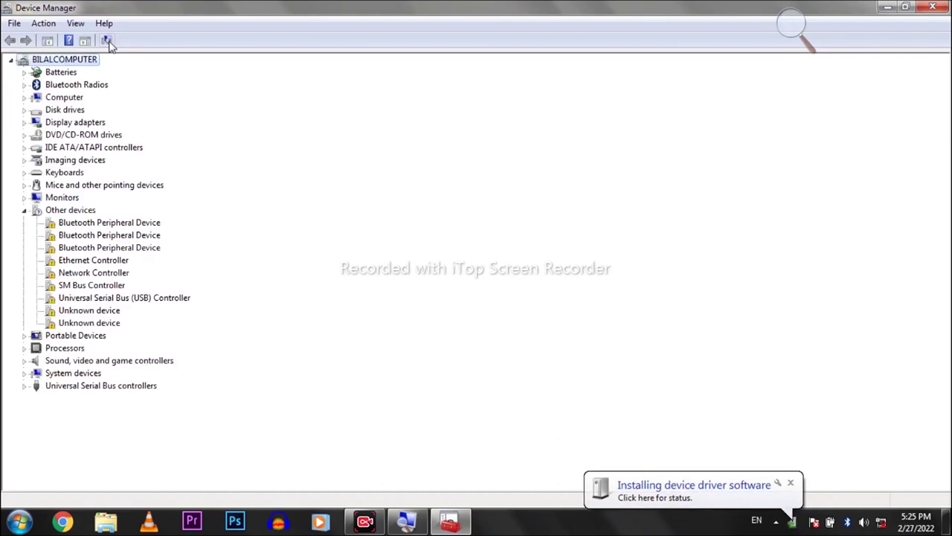
{"action": "left_click", "coordinate": [108, 41]}
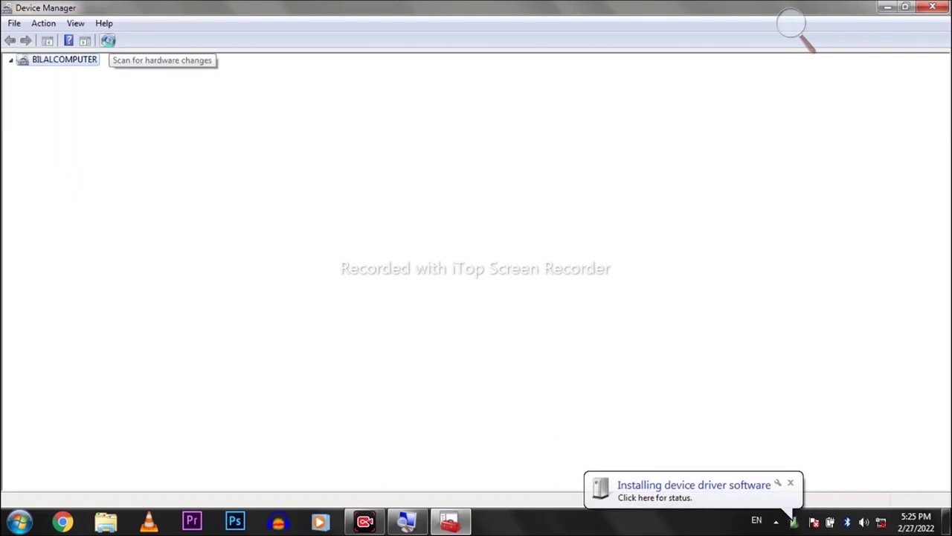
{"action": "left_click", "coordinate": [880, 523]}
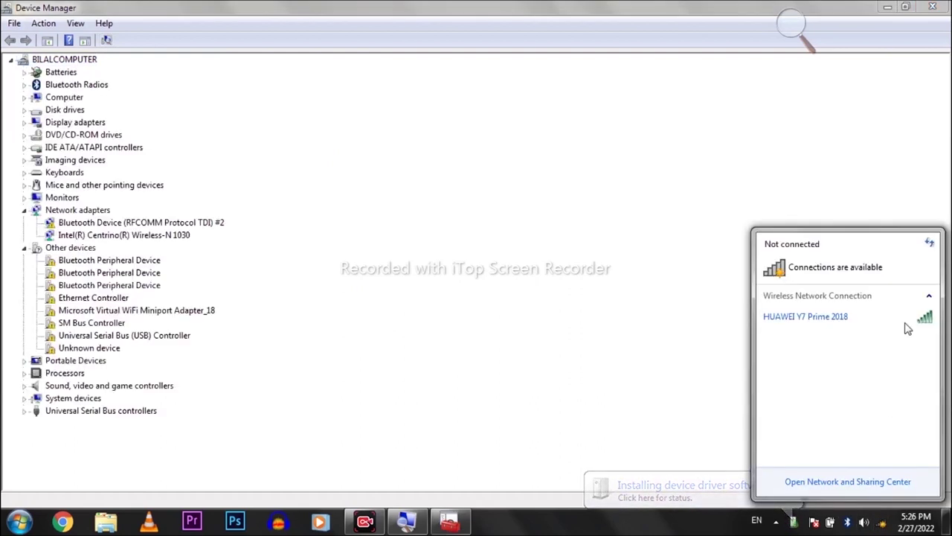
{"action": "left_click", "coordinate": [638, 488]}
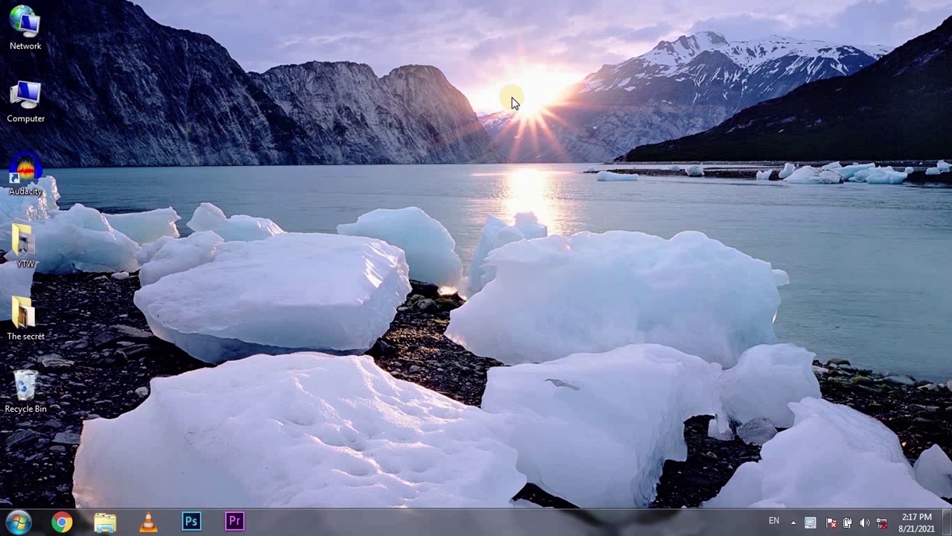
Step: Open Run with Win+R, pick msinfo32 from the command history, and magnify to verify it
{"action": "key", "text": "super+r"}
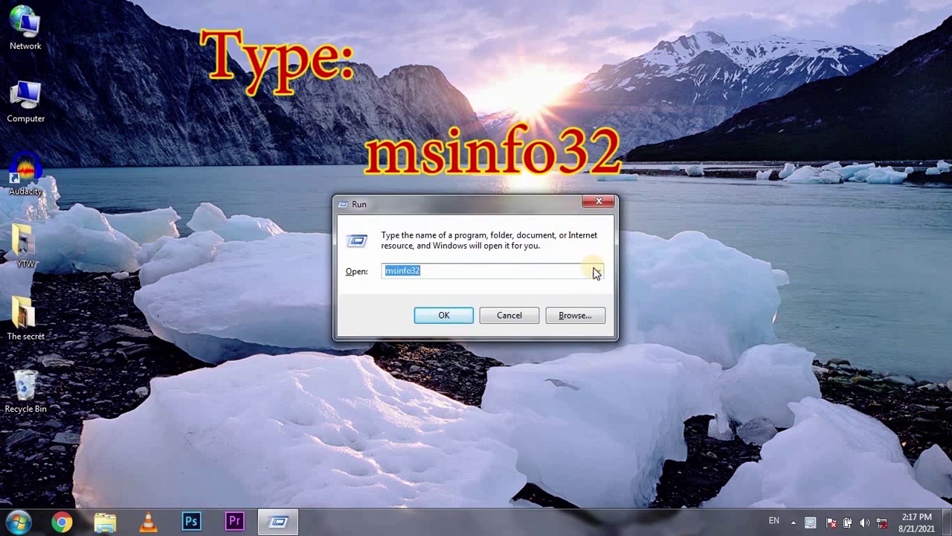
{"action": "left_click", "coordinate": [598, 270]}
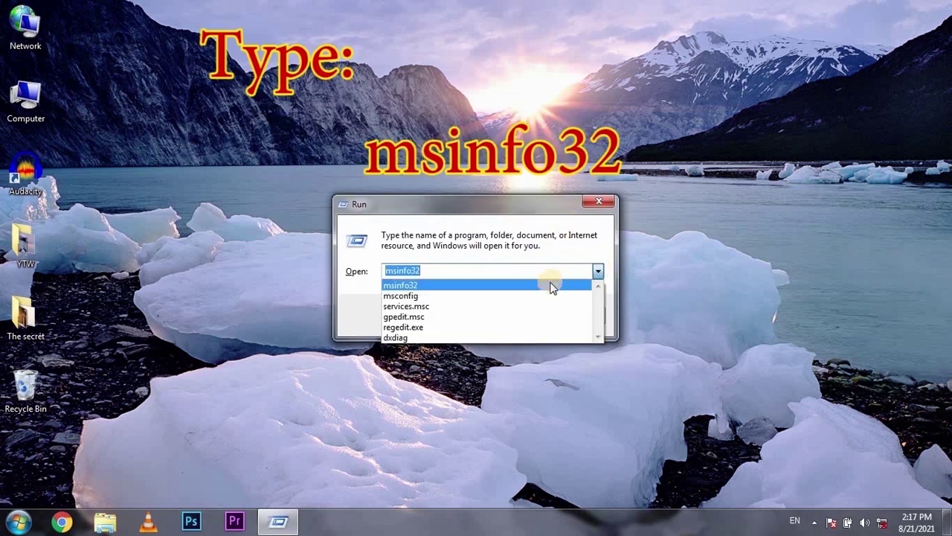
{"action": "left_click", "coordinate": [464, 285]}
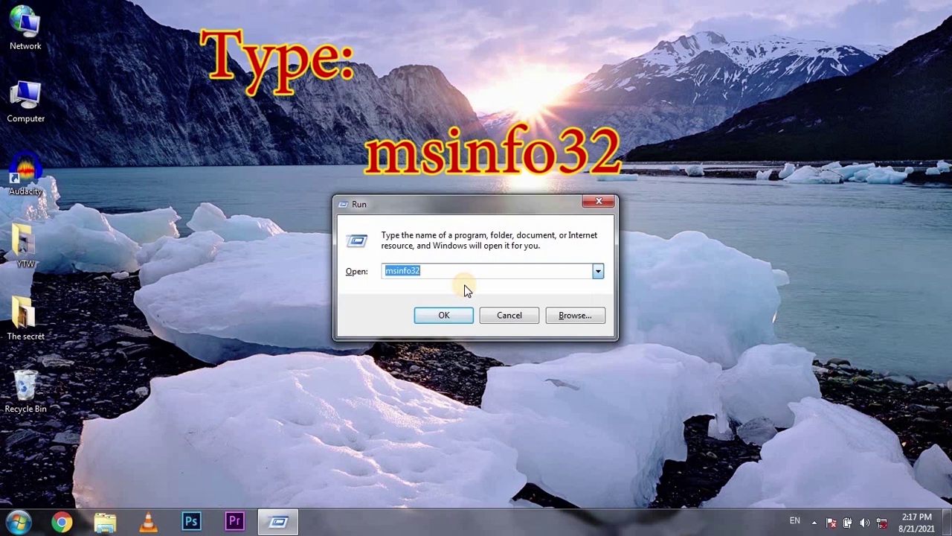
{"action": "left_click", "coordinate": [428, 272]}
{"action": "left_click", "coordinate": [396, 268]}
{"action": "left_click_drag", "start_coordinate": [396, 268], "coordinate": [425, 269]}
{"action": "left_click", "coordinate": [427, 270]}
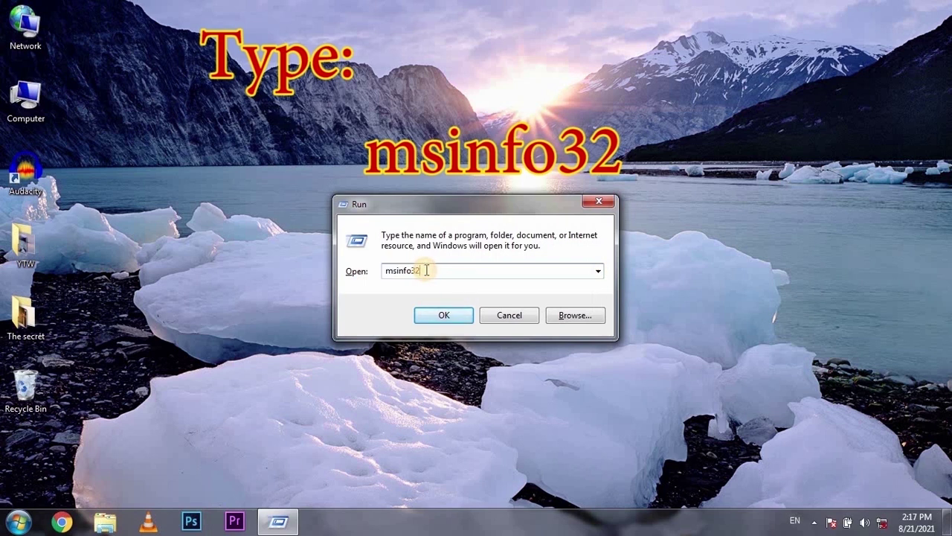
{"action": "key", "text": "super+plus"}
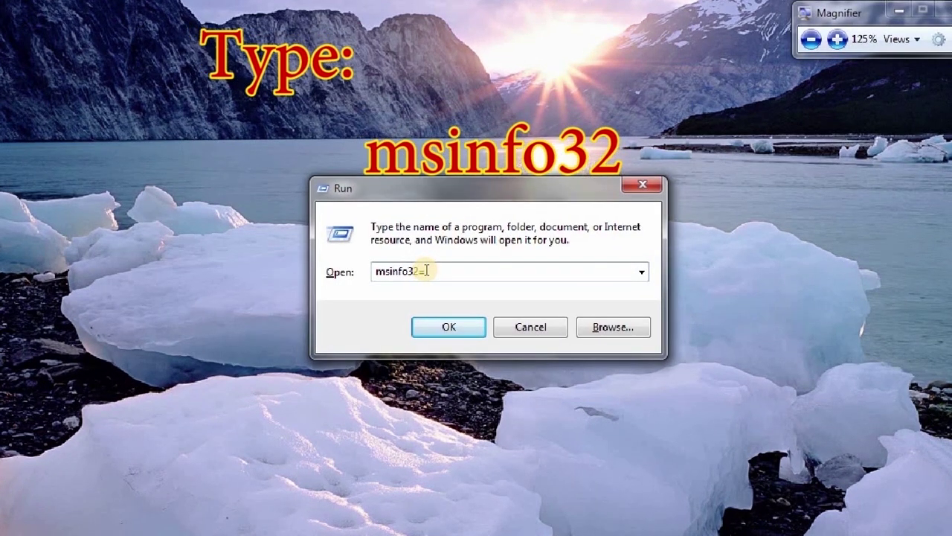
{"action": "key", "text": "super+plus"}
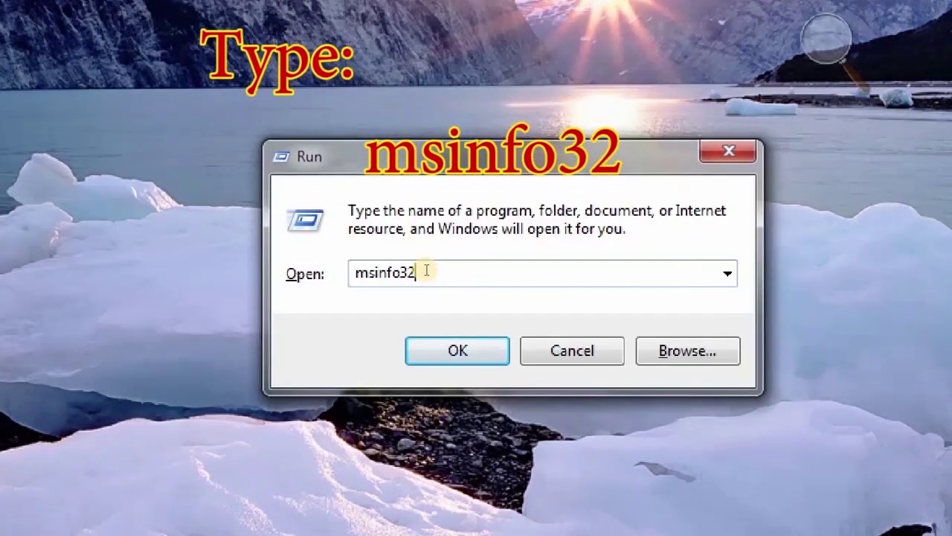
{"action": "key", "text": "super+minus"}
{"action": "key", "text": "super+minus"}
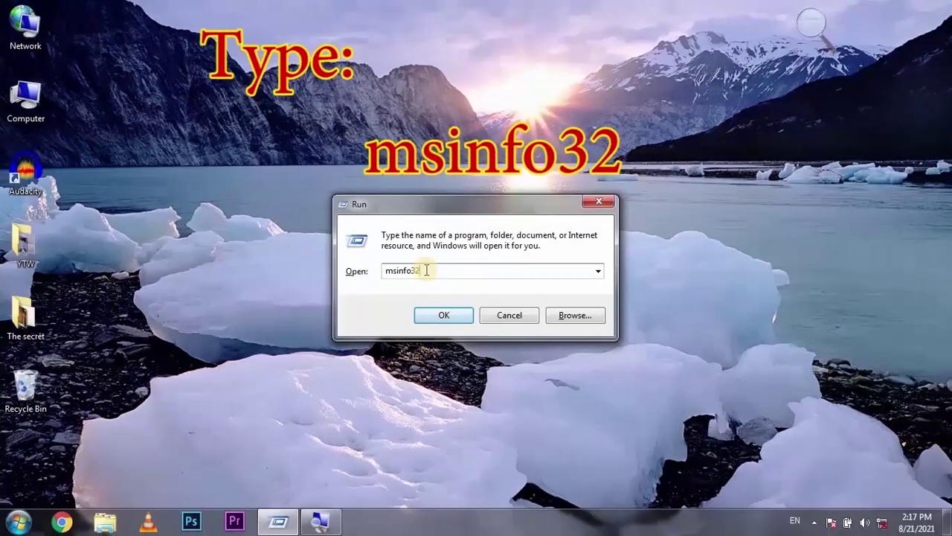
{"action": "left_click_drag", "start_coordinate": [385, 270], "coordinate": [431, 270]}
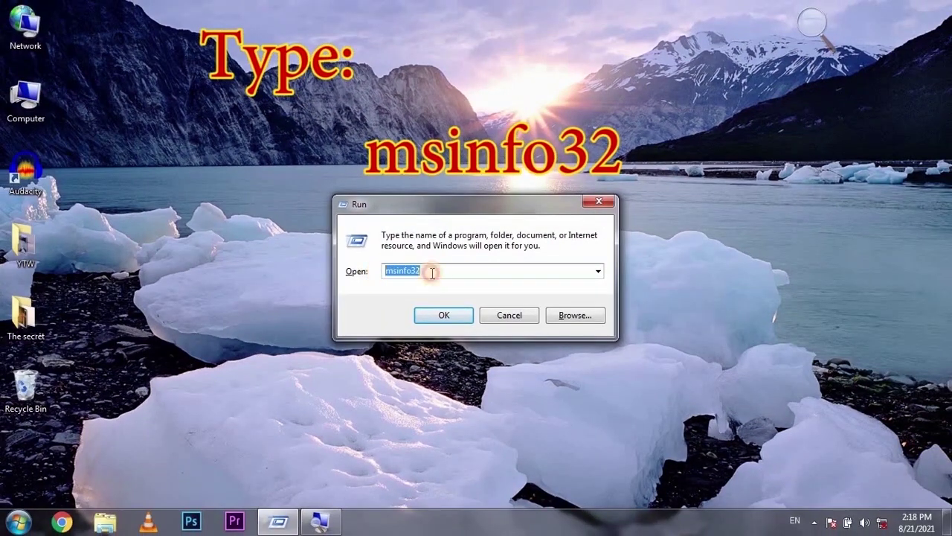
{"action": "left_click", "coordinate": [442, 270]}
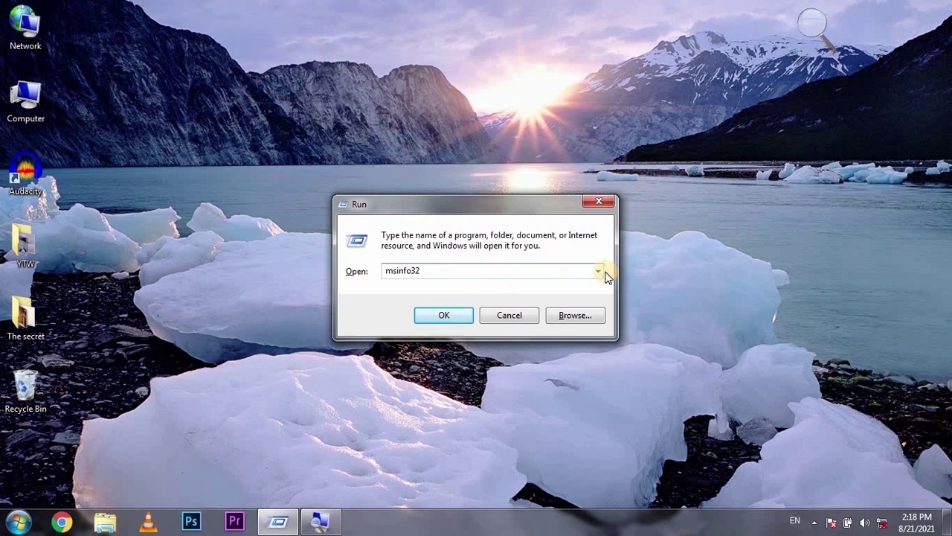
Step: Launch msinfo32 and check manufacturer Dell Inc., model Dell System Inspiron N4110, type x64-based PC
{"action": "left_click", "coordinate": [447, 322]}
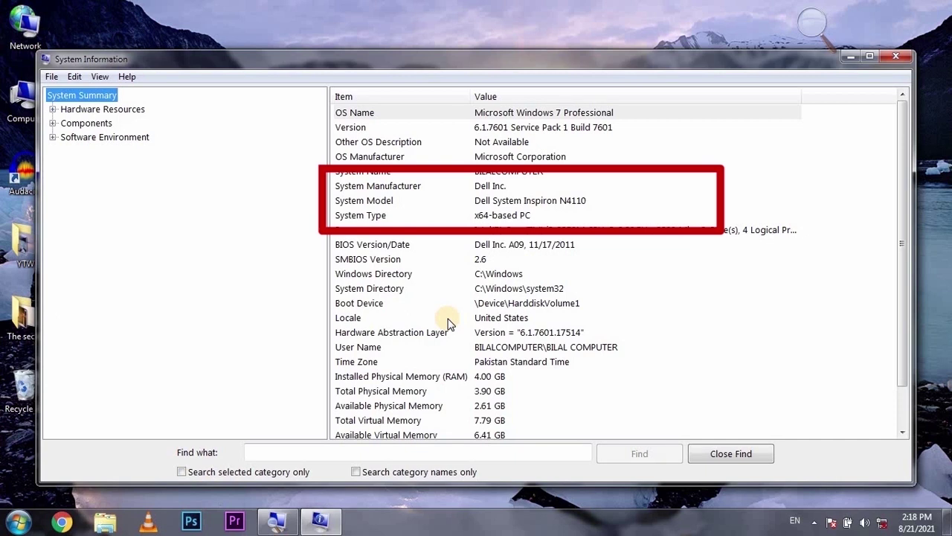
{"action": "left_click", "coordinate": [398, 186]}
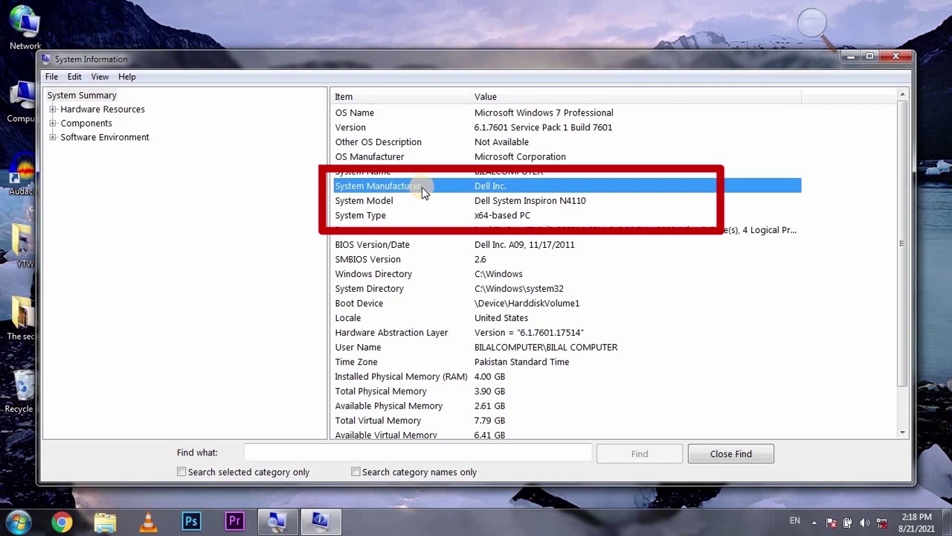
{"action": "left_click", "coordinate": [387, 200]}
{"action": "left_click", "coordinate": [335, 186]}
{"action": "left_click", "coordinate": [357, 204]}
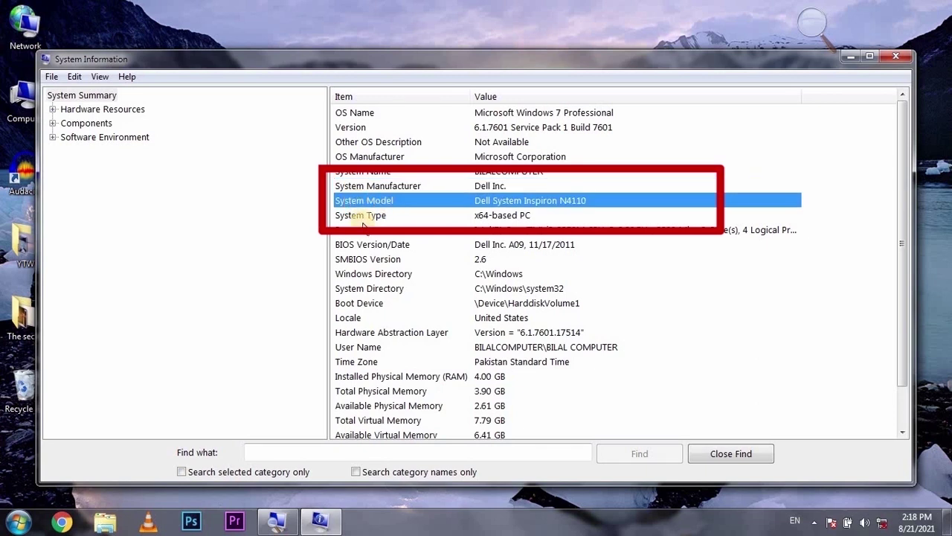
{"action": "left_click", "coordinate": [362, 217]}
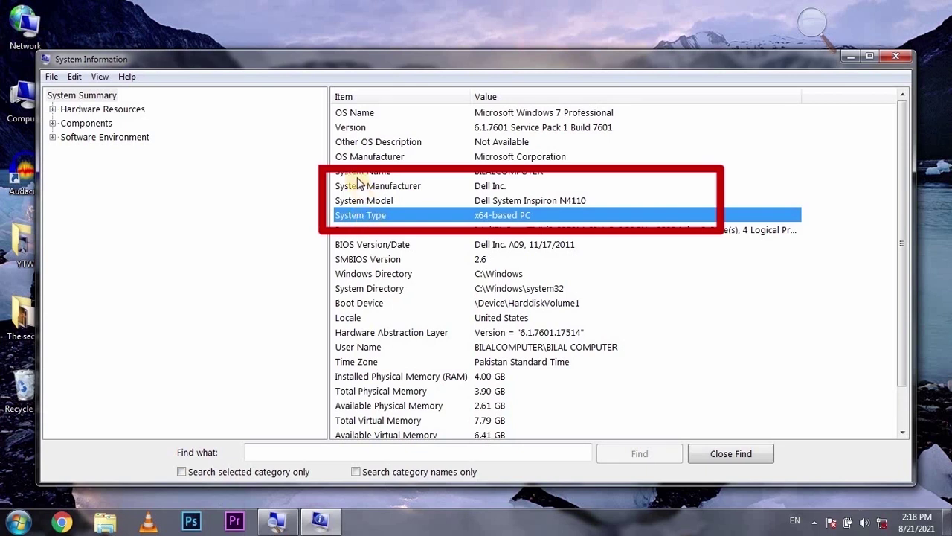
{"action": "left_click", "coordinate": [358, 189]}
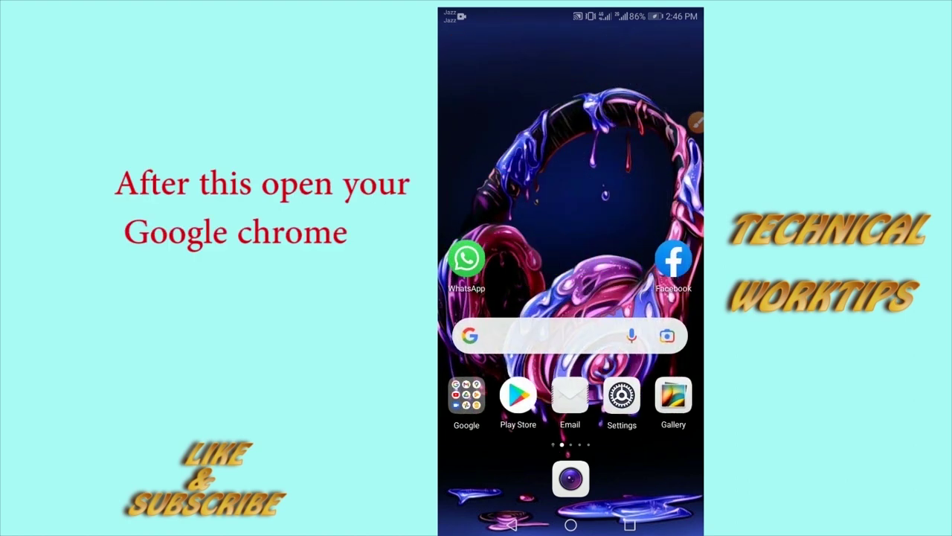
Step: In the phone's Chrome, enter the search query 'dell inc. dell system inspiron N4110 64 bit'
{"action": "left_click", "coordinate": [622, 328]}
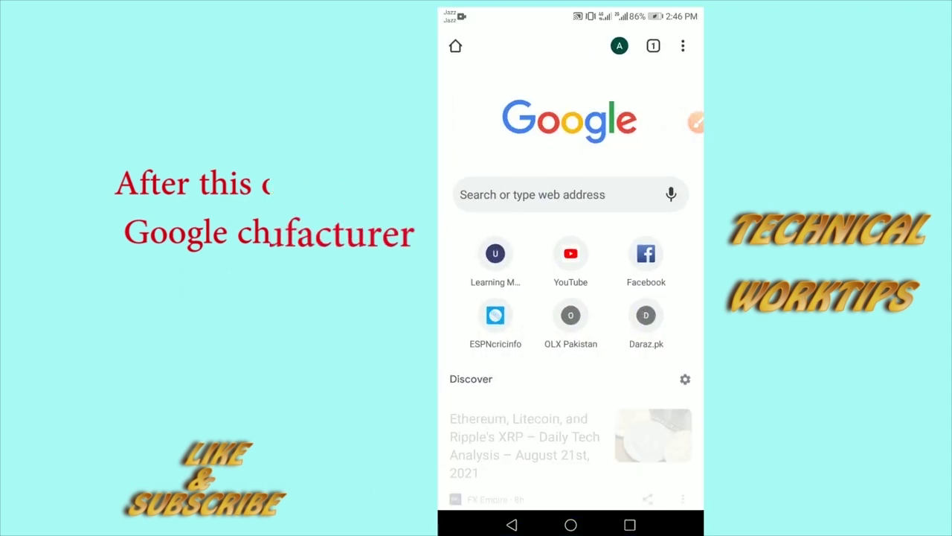
{"action": "left_click", "coordinate": [532, 194]}
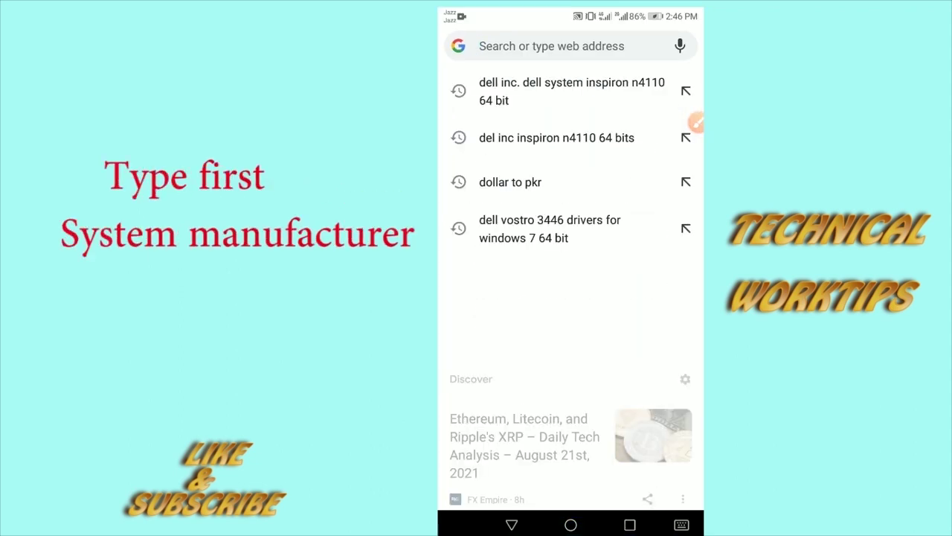
{"action": "type", "text": "de"}
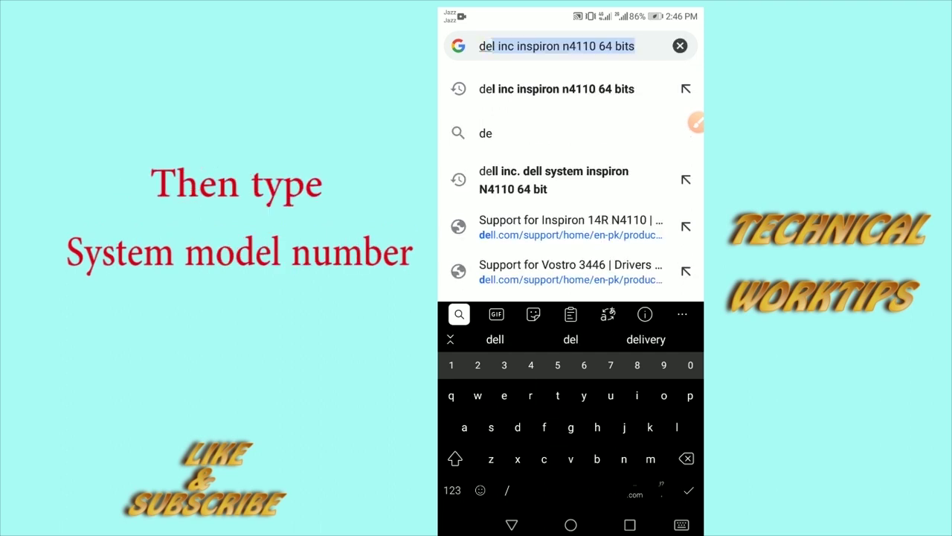
{"action": "type", "text": "ll inc"}
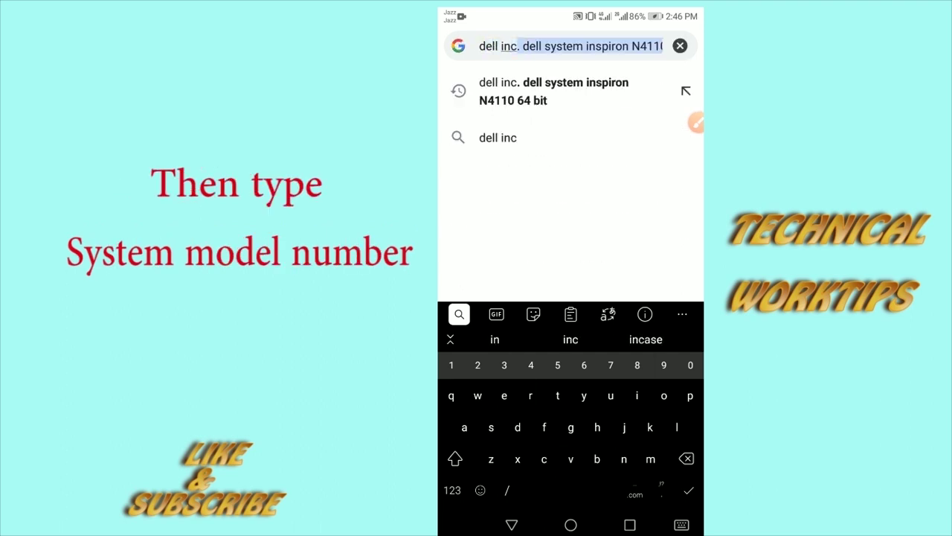
{"action": "type", "text": ". de"}
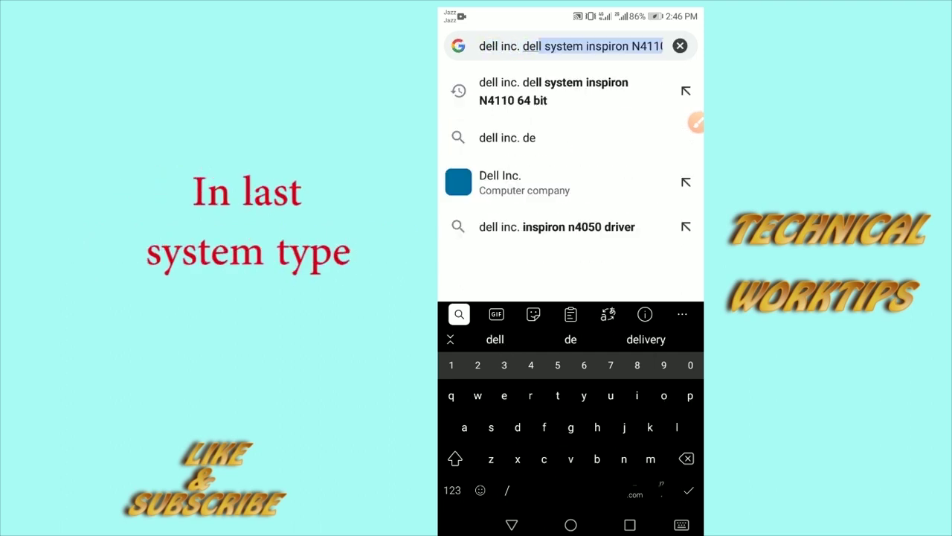
{"action": "type", "text": "ll sy"}
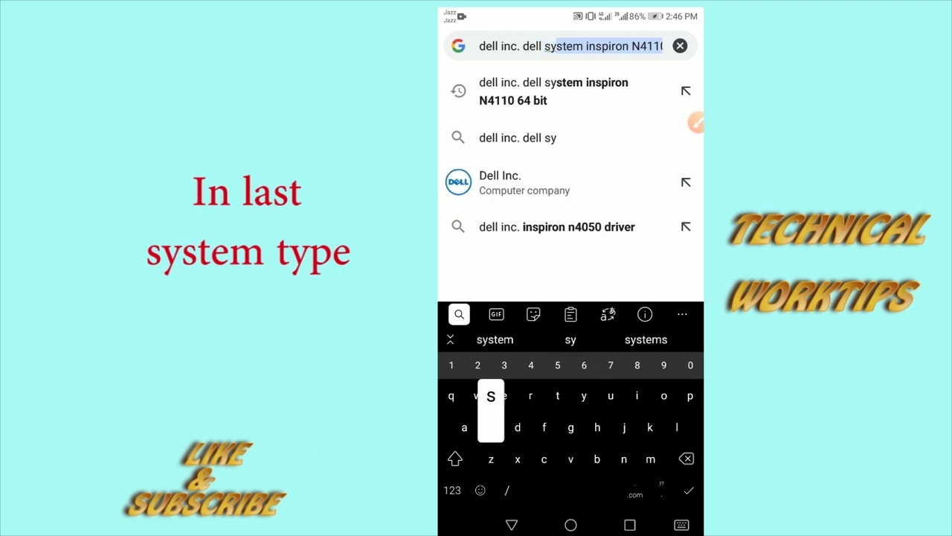
{"action": "type", "text": "stem "}
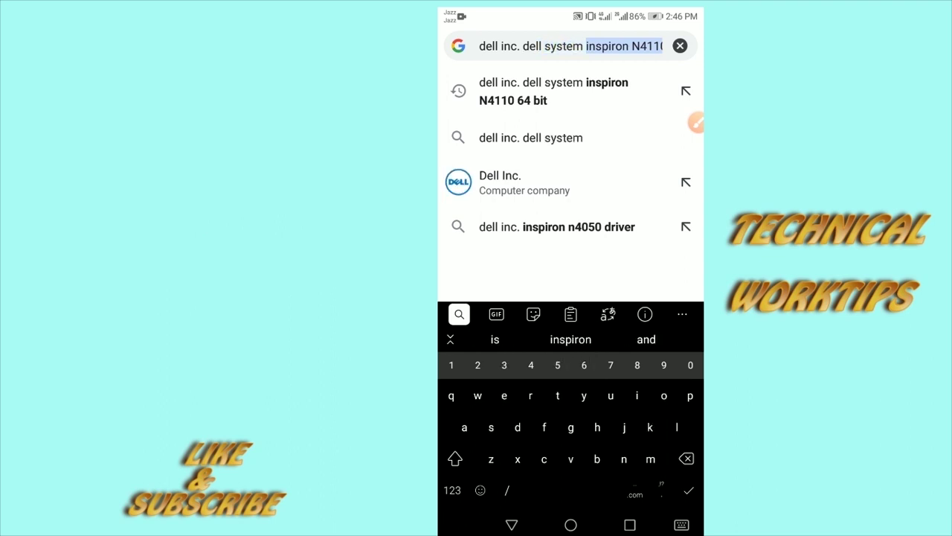
{"action": "type", "text": "insp"}
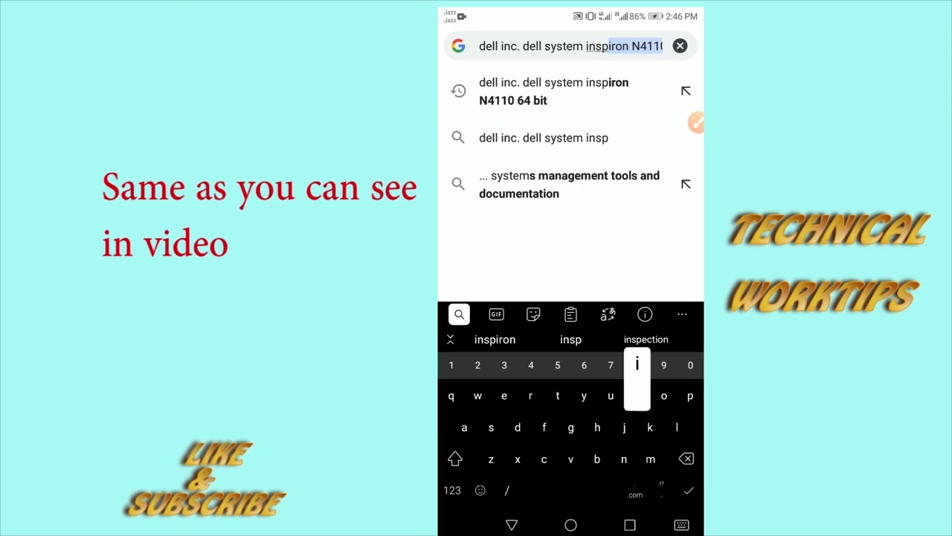
{"action": "type", "text": "iron "}
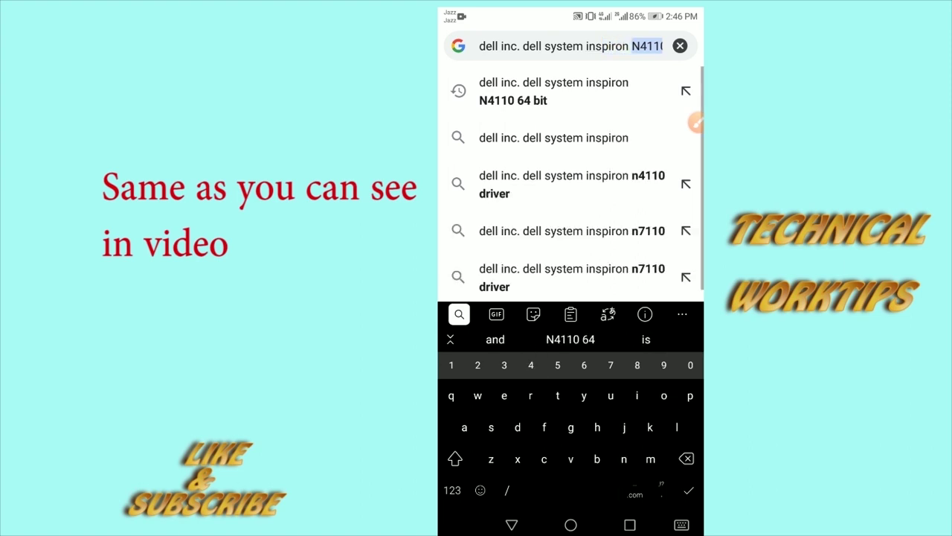
{"action": "type", "text": "N40"}
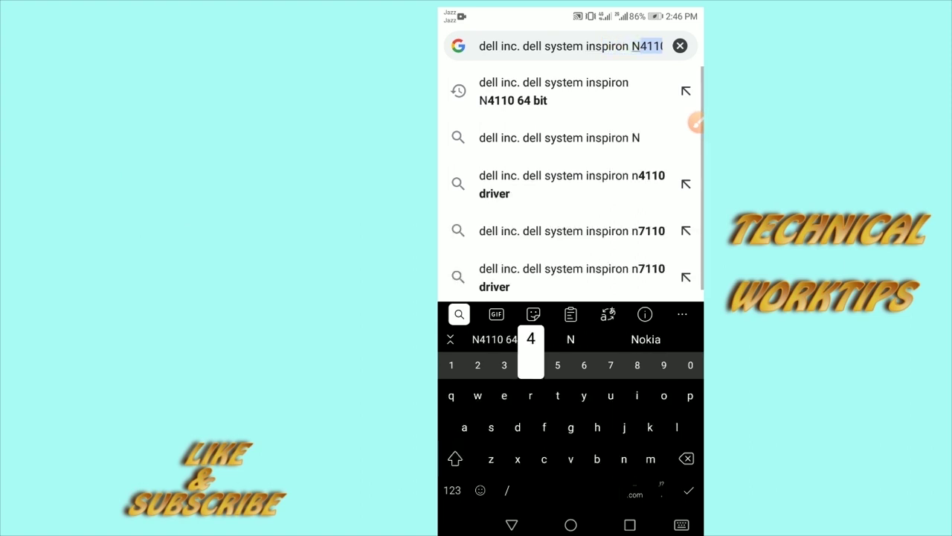
{"action": "key", "text": "BackSpace"}
{"action": "type", "text": "11"}
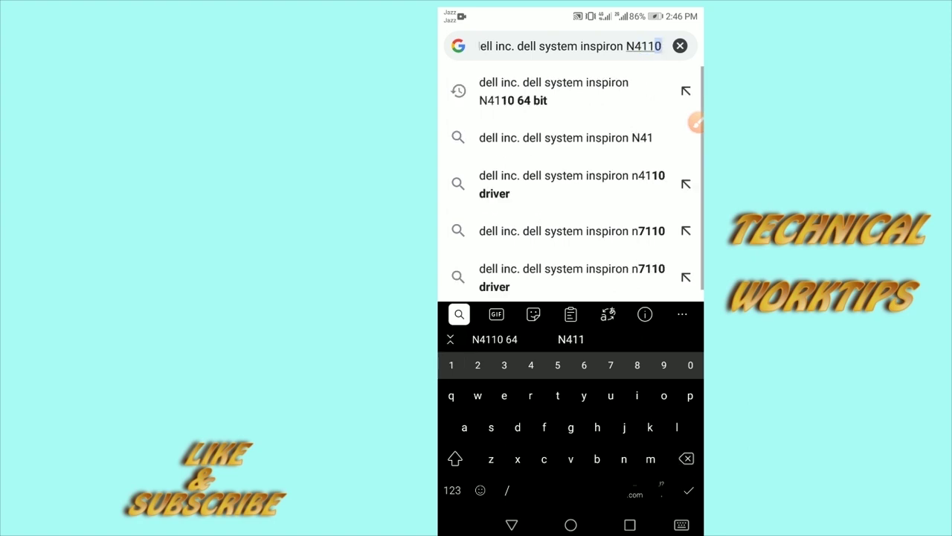
{"action": "type", "text": "0 6"}
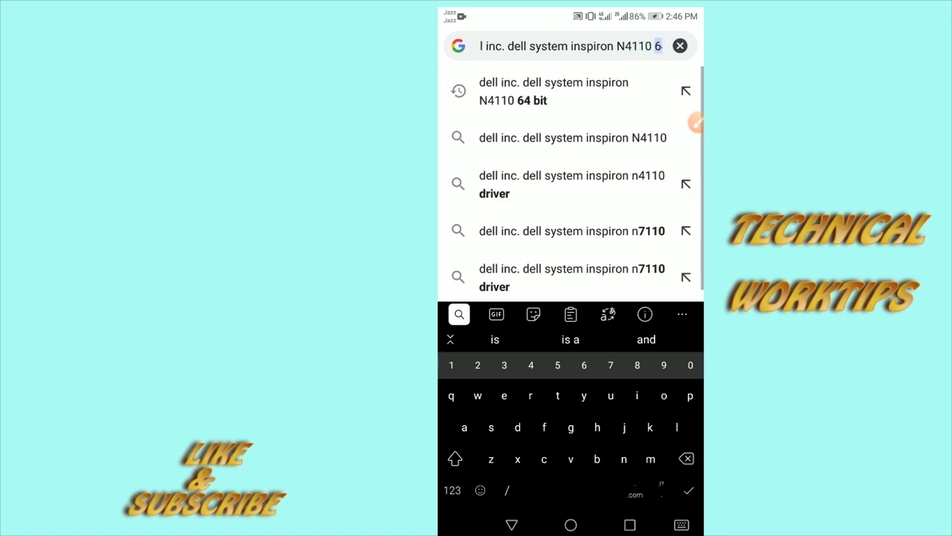
{"action": "type", "text": "4 bit"}
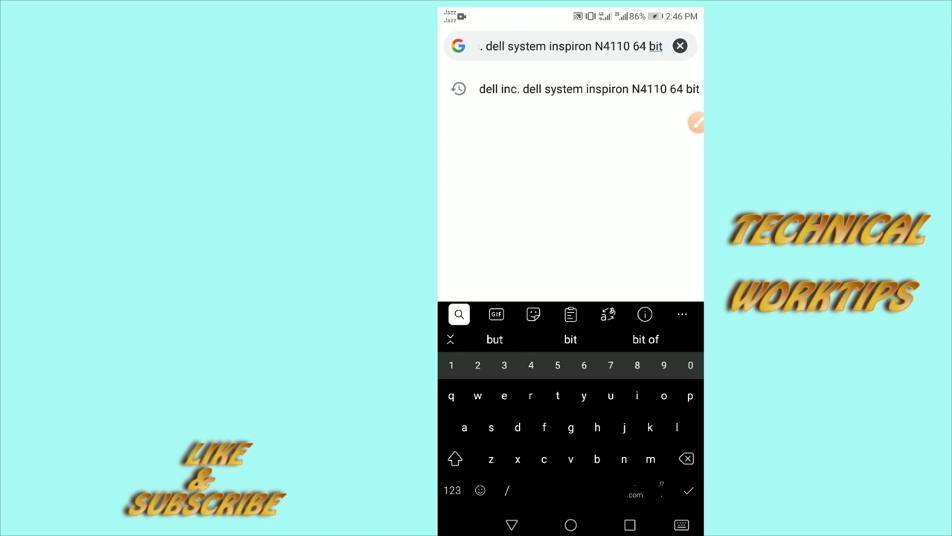
Step: Submit the Dell N4110 search and open Dell's Inspiron 14R N4110 support page
{"action": "double_click", "coordinate": [526, 46]}
{"action": "left_click_drag", "start_coordinate": [514, 62], "coordinate": [468, 63]}
{"action": "left_click", "coordinate": [501, 47]}
{"action": "left_click_drag", "start_coordinate": [549, 62], "coordinate": [640, 61]}
{"action": "left_click", "coordinate": [536, 46]}
{"action": "left_click", "coordinate": [650, 46]}
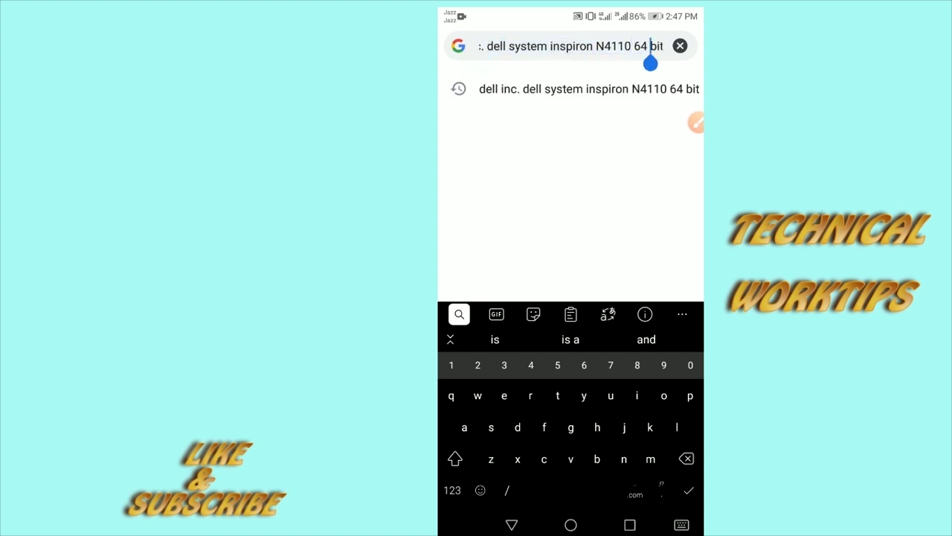
{"action": "key", "text": "Return"}
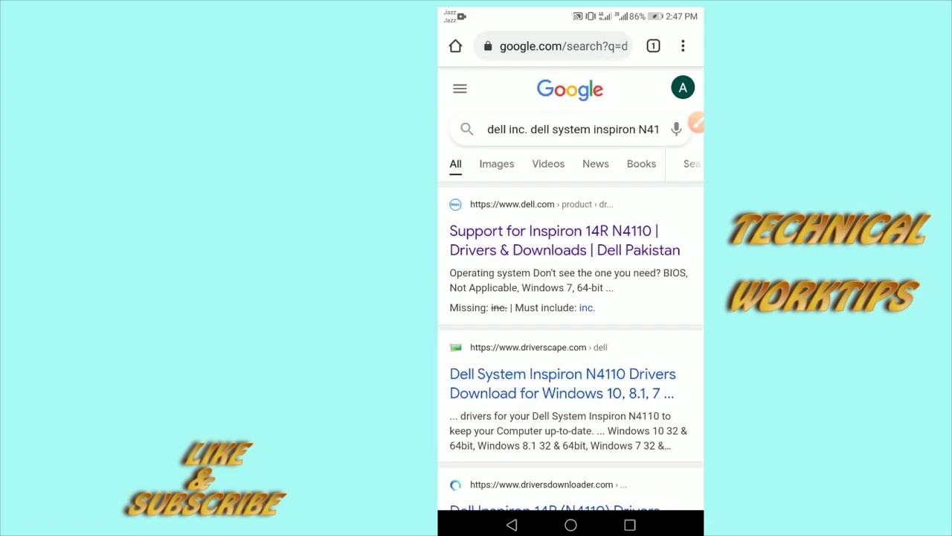
{"action": "left_click", "coordinate": [555, 240]}
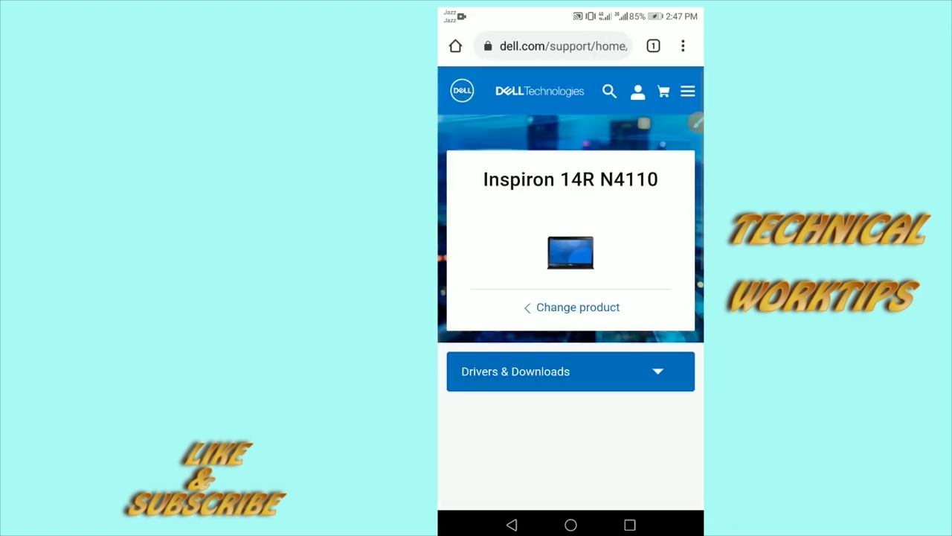
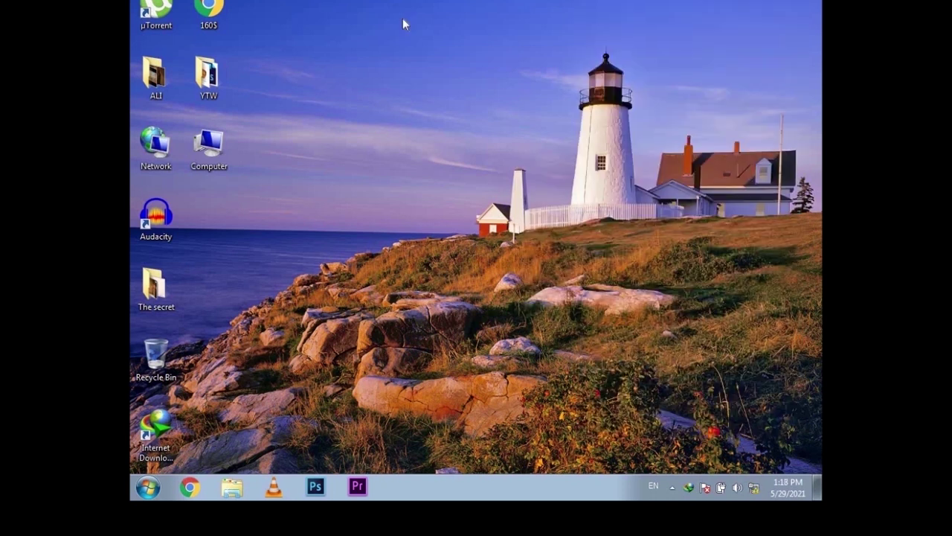
Step: Check that the laptop has internet access on Network 212, then start Google Chrome
{"action": "left_click", "coordinate": [754, 488]}
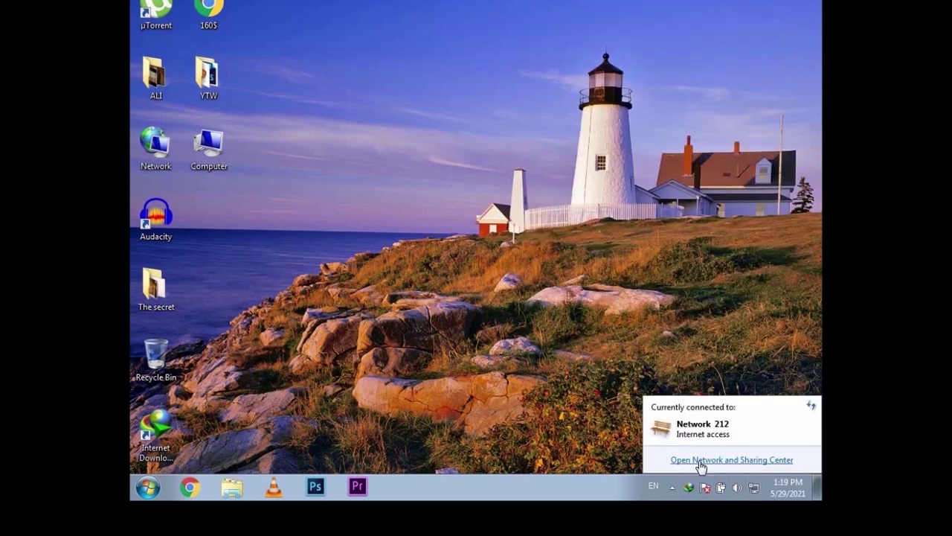
{"action": "left_click", "coordinate": [189, 487]}
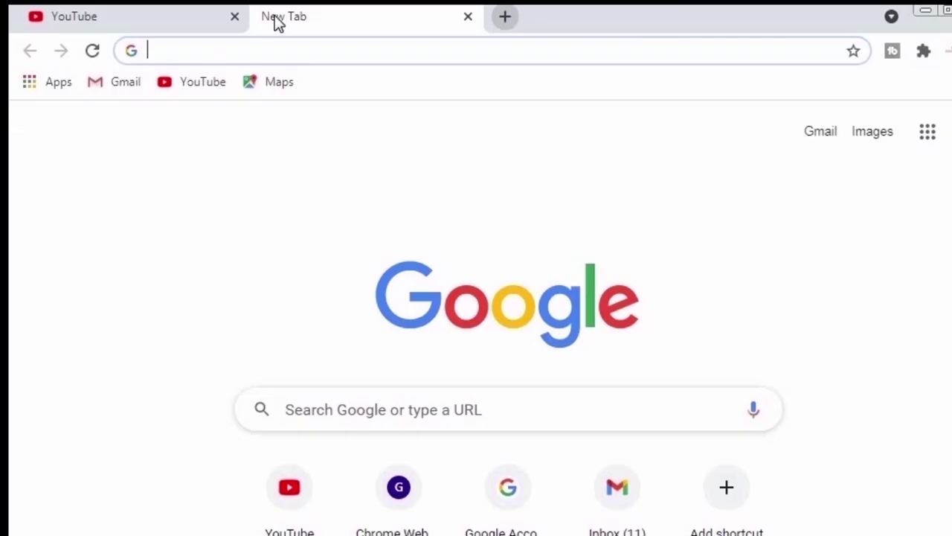
Step: Search Google for 'driverpack solution' and open the official drp.su site
{"action": "type", "text": "d"}
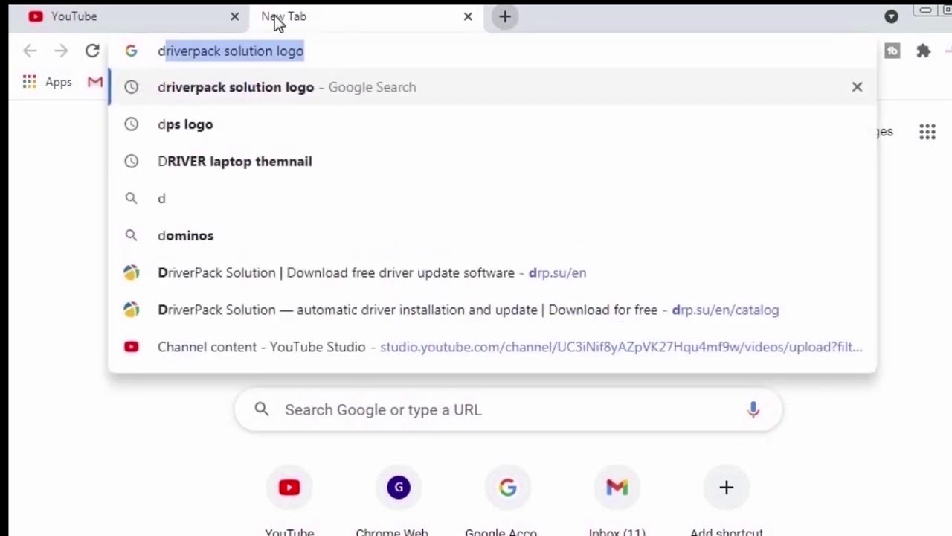
{"action": "type", "text": "river"}
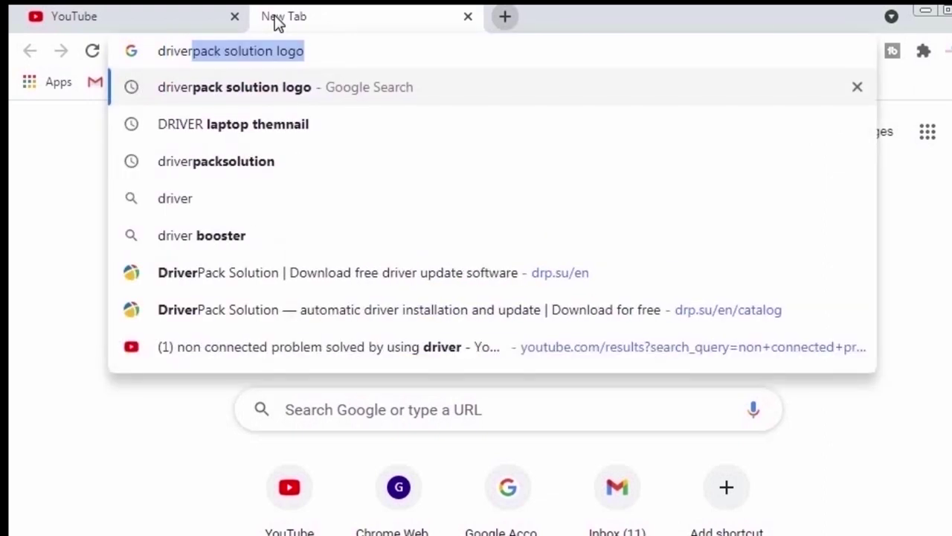
{"action": "type", "text": "pa"}
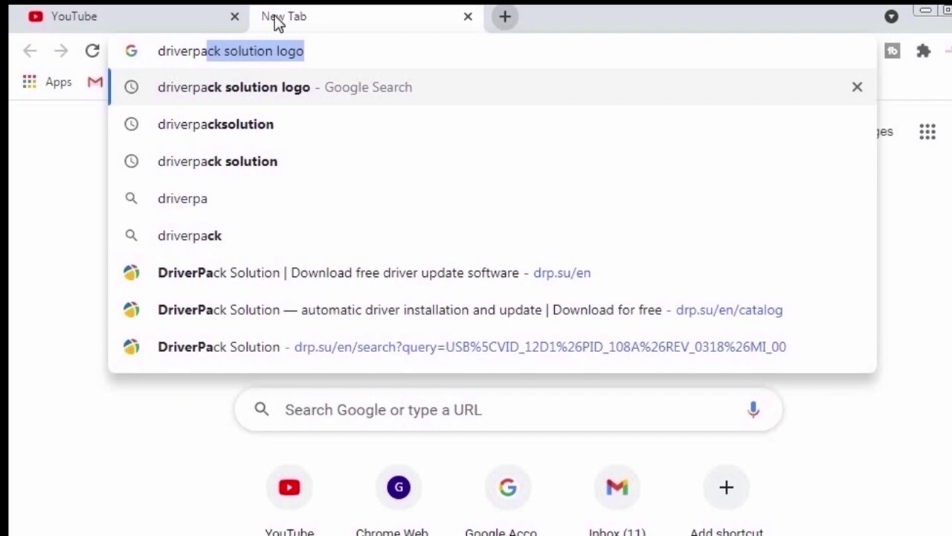
{"action": "type", "text": "ck"}
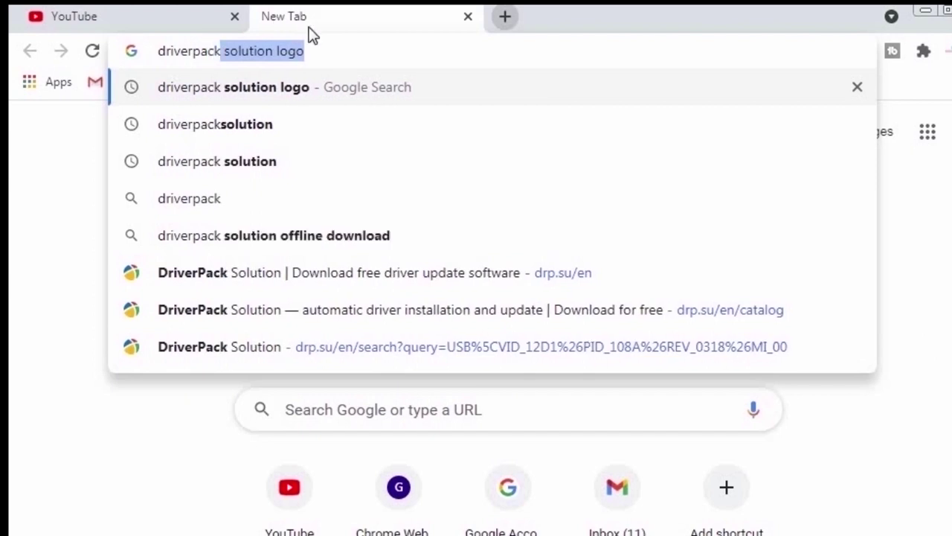
{"action": "left_click", "coordinate": [308, 50]}
{"action": "key", "text": "BackSpace"}
{"action": "key", "text": "BackSpace"}
{"action": "key", "text": "BackSpace"}
{"action": "key", "text": "BackSpace"}
{"action": "key", "text": "BackSpace"}
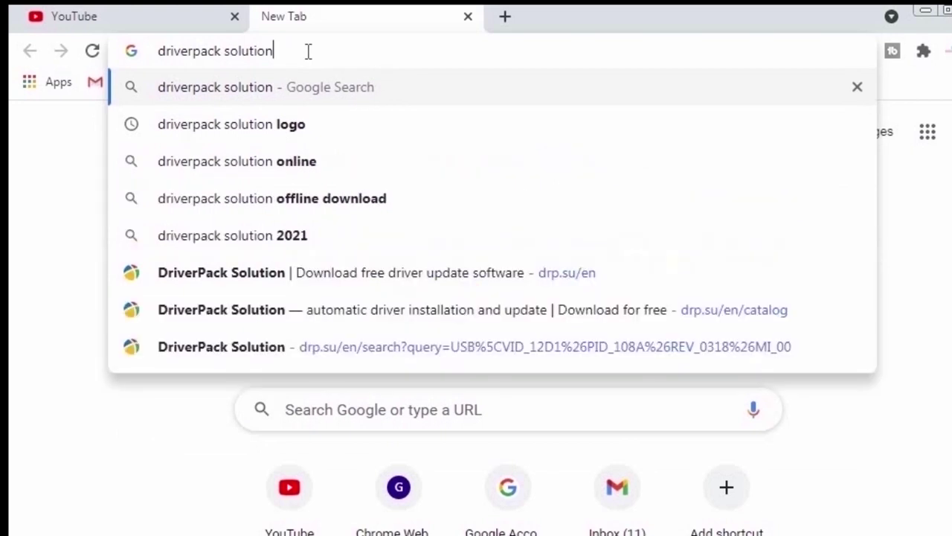
{"action": "key", "text": "Return"}
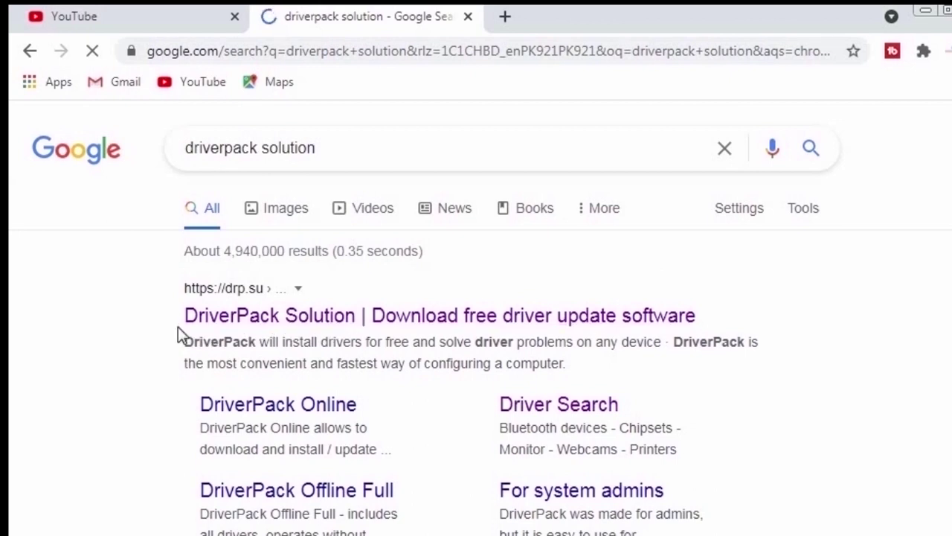
{"action": "left_click", "coordinate": [318, 329]}
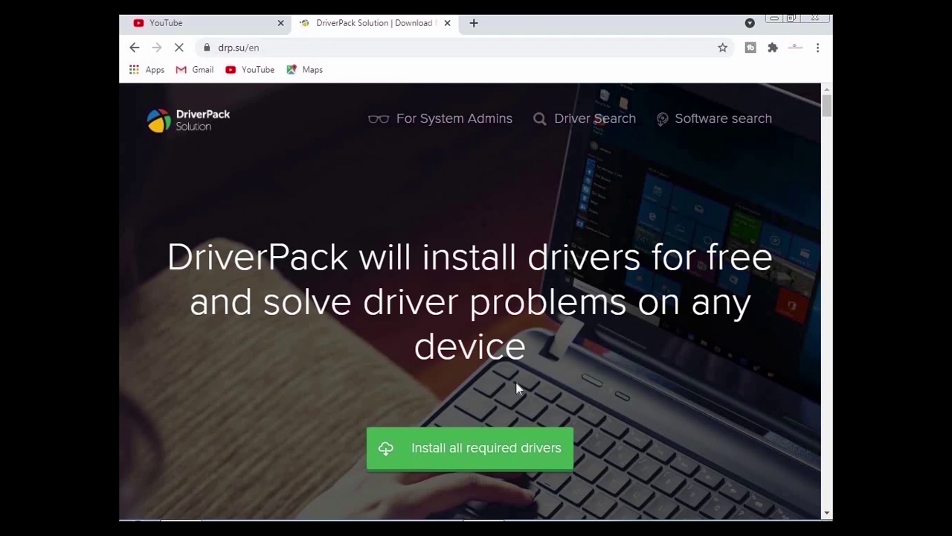
Step: Download the DriverPack-17-Online installer from drp.su and run it
{"action": "left_click", "coordinate": [464, 454]}
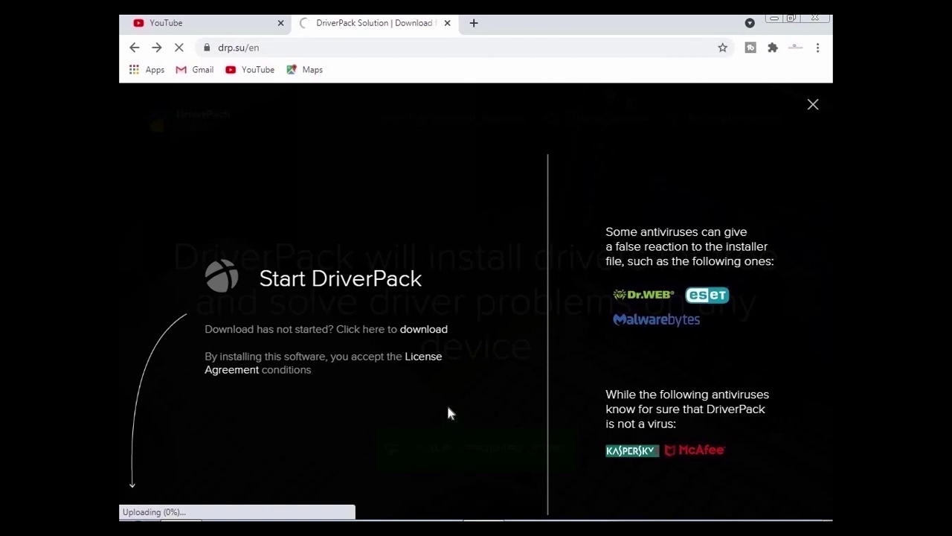
{"action": "left_click", "coordinate": [419, 337]}
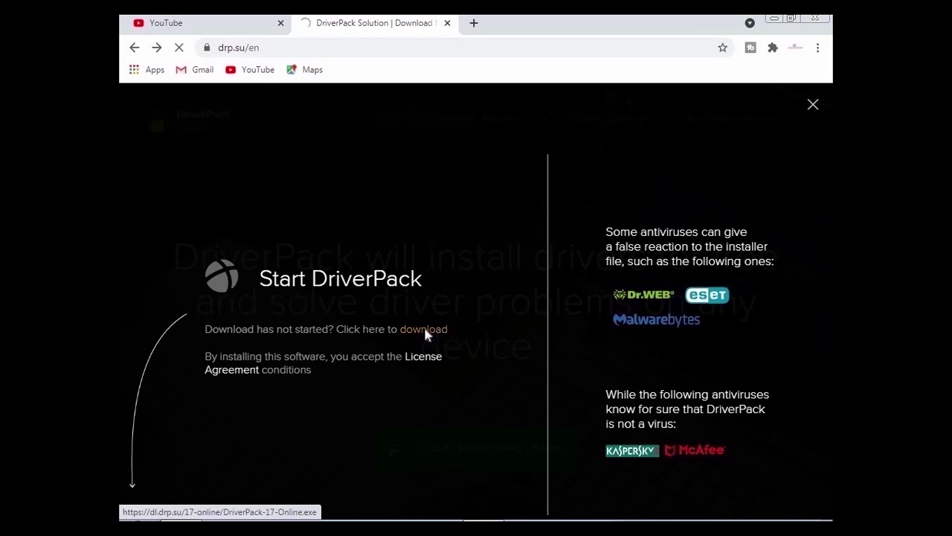
{"action": "left_click", "coordinate": [427, 335]}
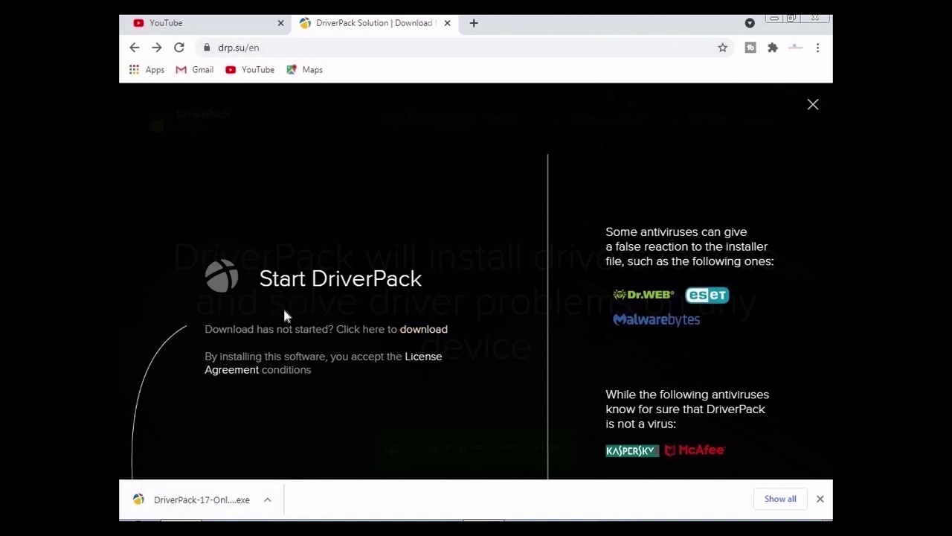
{"action": "left_click", "coordinate": [217, 496]}
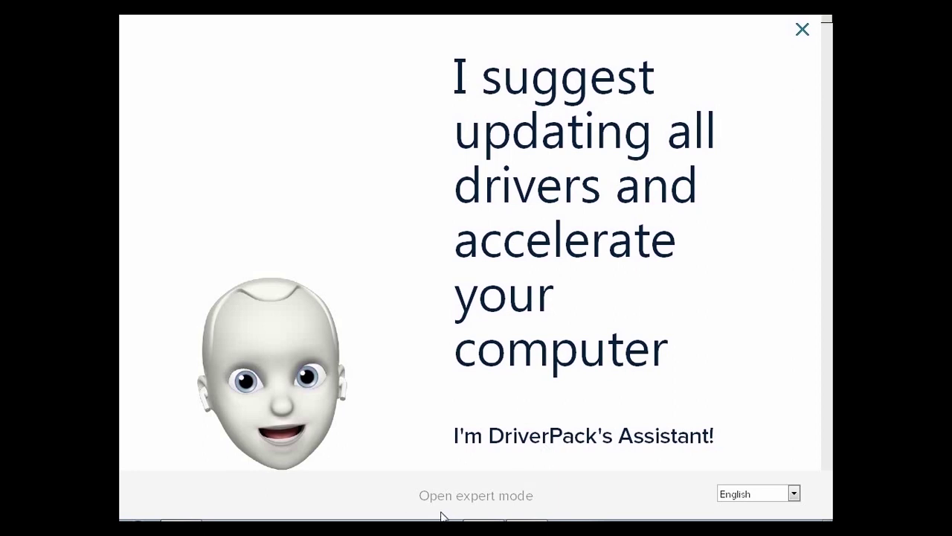
Step: Switch DriverPack from the assistant screen to Expert Mode
{"action": "left_click", "coordinate": [490, 503]}
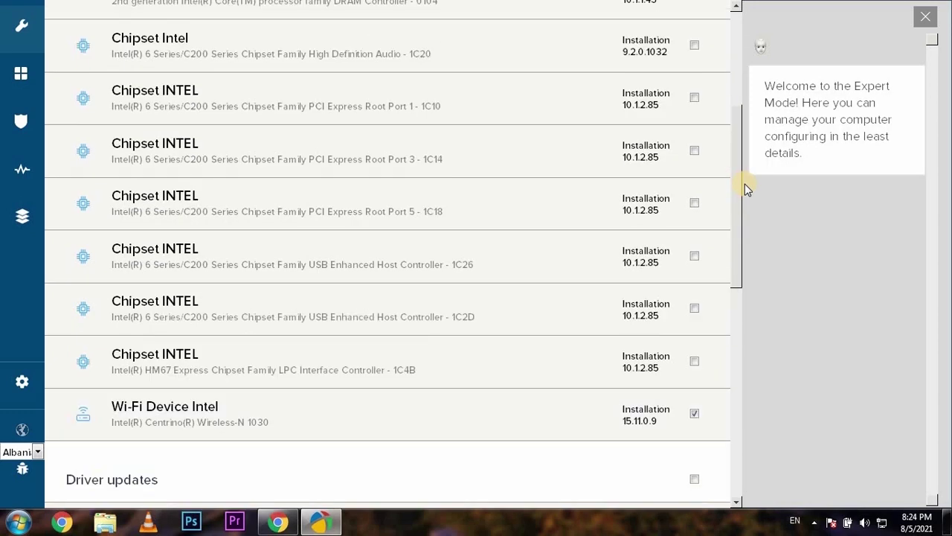
Step: Untick Dell Tools For Windows 7, tick Network Card Realtek, and install all six drivers
{"action": "left_click_drag", "start_coordinate": [745, 184], "coordinate": [748, 262]}
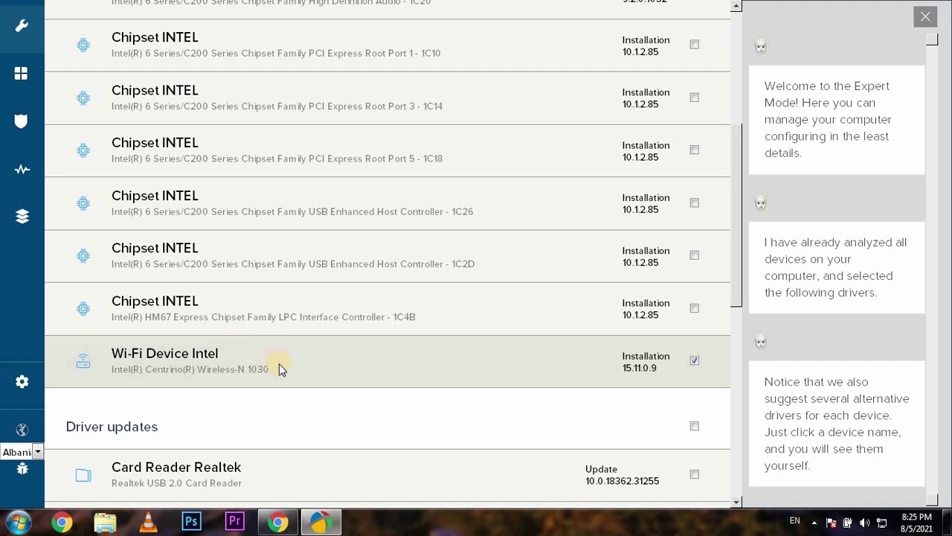
{"action": "scroll", "coordinate": [279, 365], "scroll_direction": "down", "scroll_amount": 5}
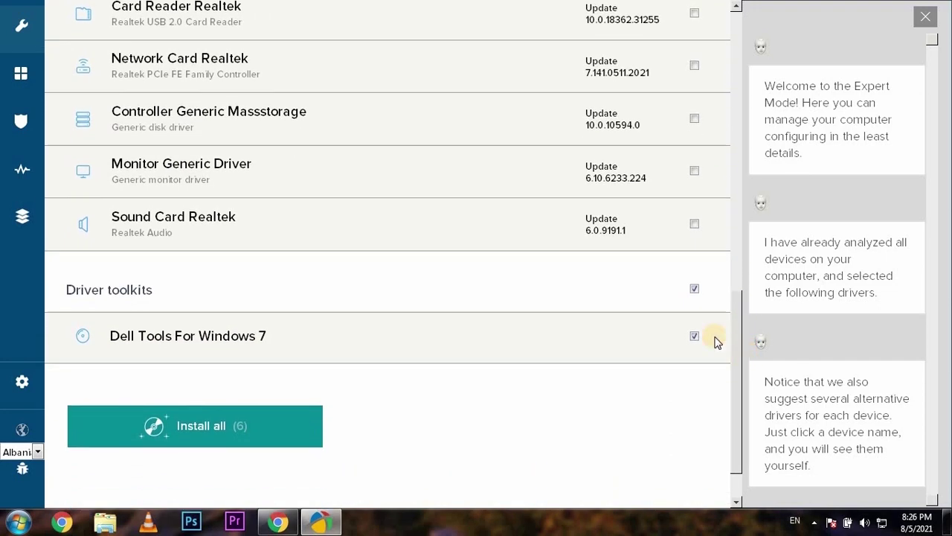
{"action": "left_click", "coordinate": [695, 335]}
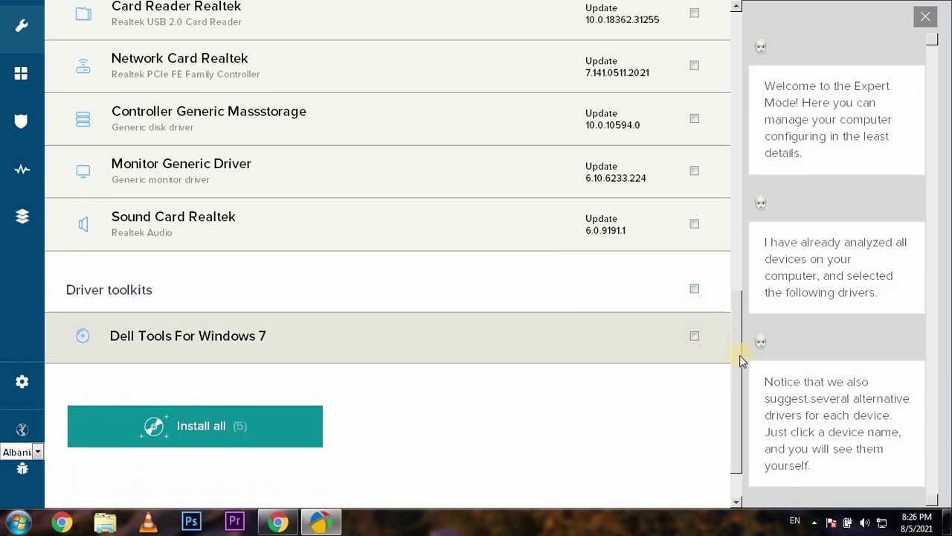
{"action": "left_click_drag", "start_coordinate": [739, 355], "coordinate": [708, 268]}
{"action": "scroll", "coordinate": [708, 270], "scroll_direction": "down", "scroll_amount": 1}
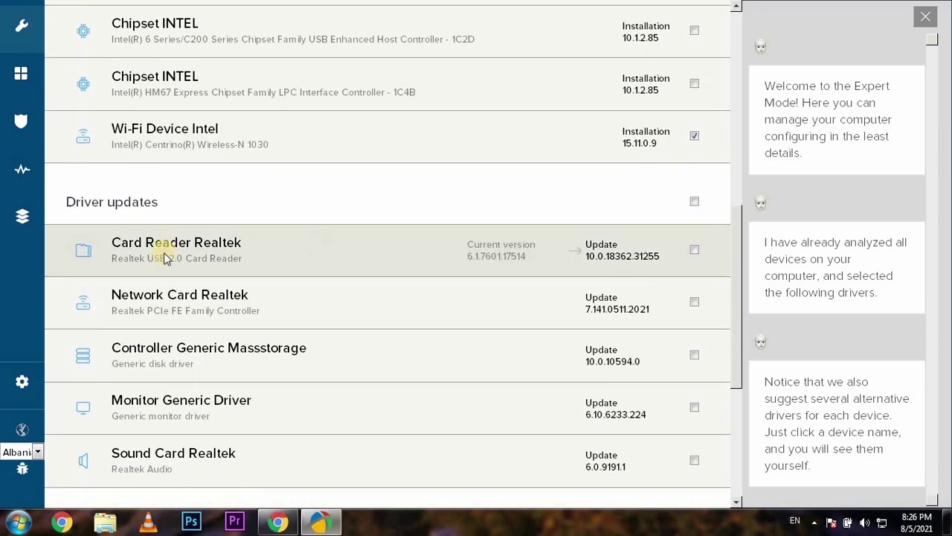
{"action": "left_click", "coordinate": [694, 301]}
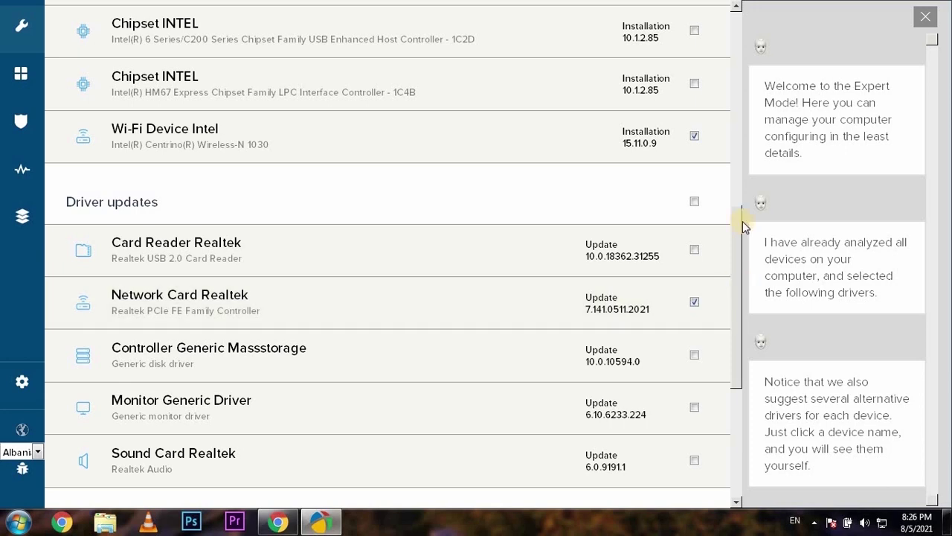
{"action": "left_click_drag", "start_coordinate": [740, 208], "coordinate": [731, 406]}
{"action": "left_click", "coordinate": [224, 368]}
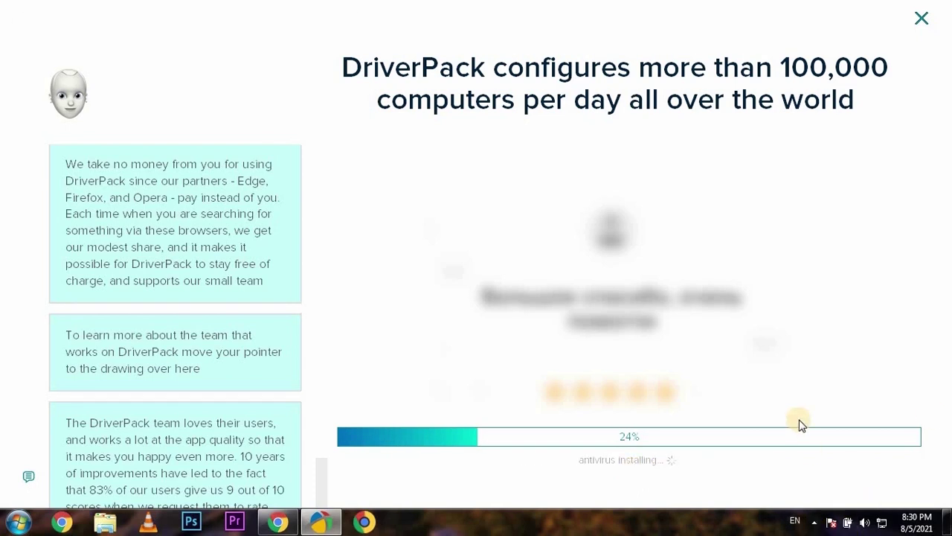
Step: Let the six-driver installation run until it reaches 24%
{"action": "left_click", "coordinate": [815, 522]}
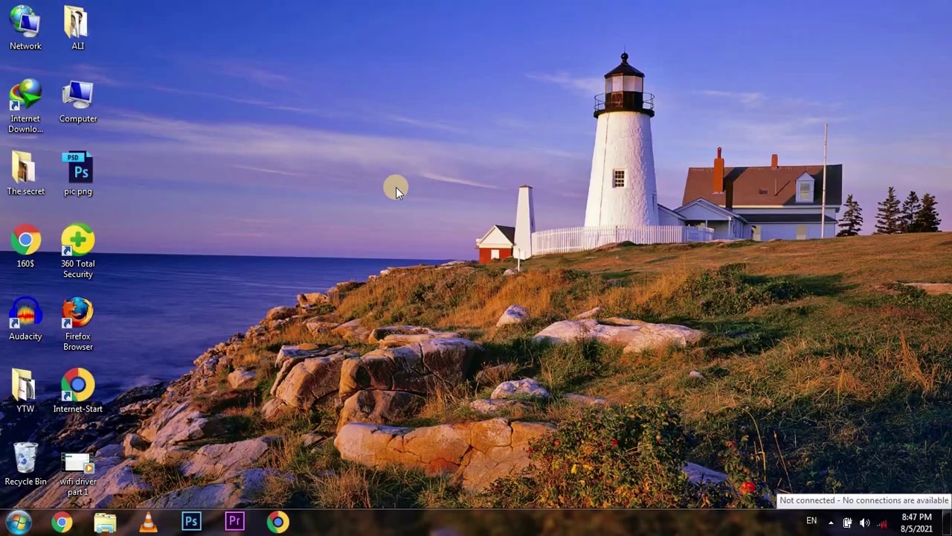
Step: Refresh the desktop and check the laptop's wireless connection status
{"action": "right_click", "coordinate": [396, 187]}
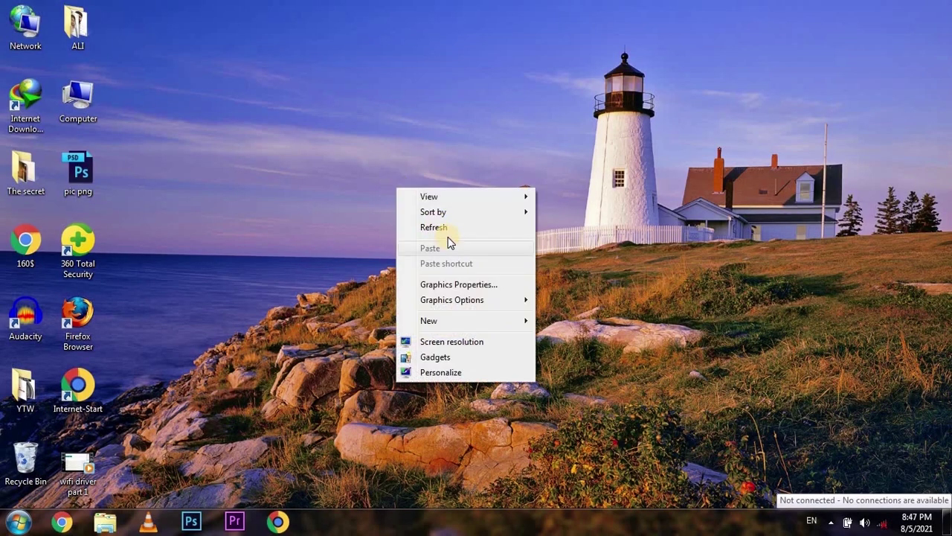
{"action": "left_click", "coordinate": [445, 228]}
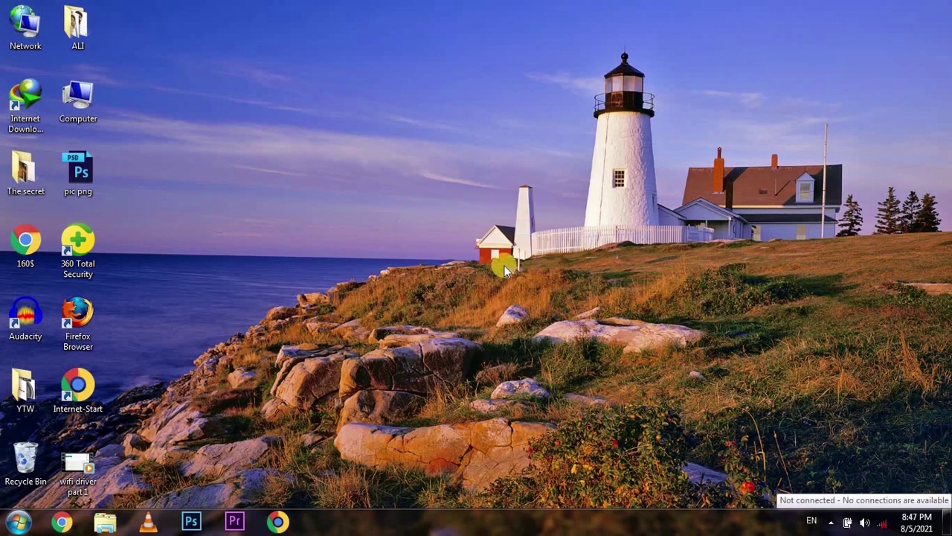
{"action": "left_click", "coordinate": [884, 524]}
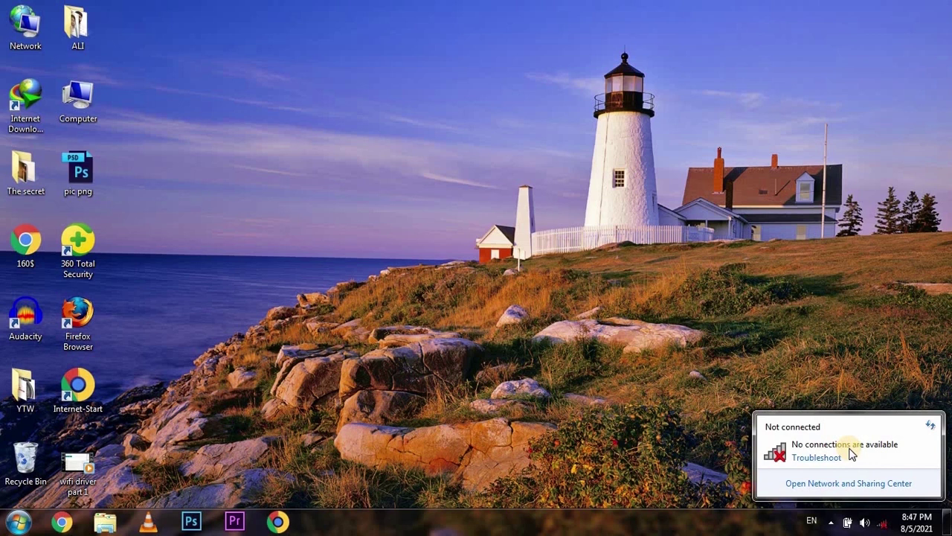
{"action": "right_click", "coordinate": [624, 228]}
Step: Connect to the HUAWEI Y7 Prime 2018 network by entering its security key
{"action": "left_click", "coordinate": [881, 523]}
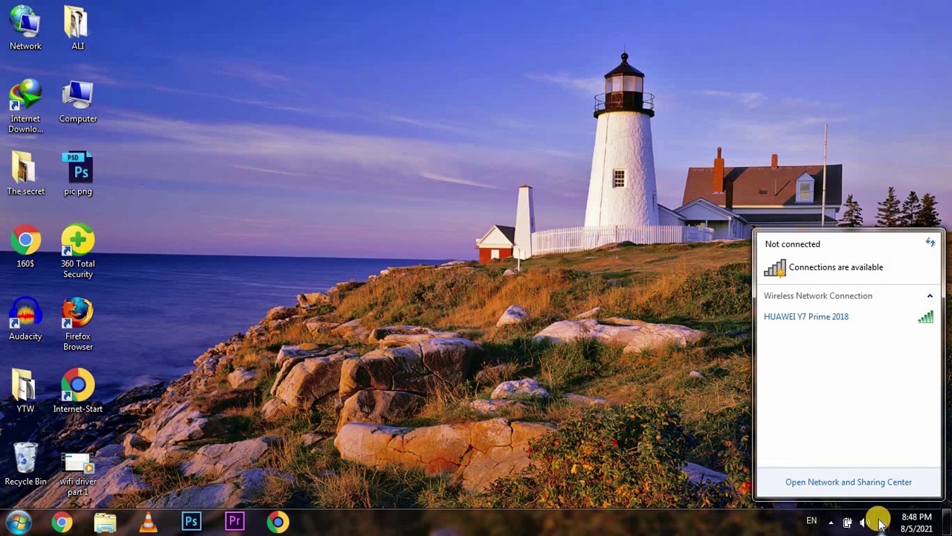
{"action": "left_click", "coordinate": [878, 316]}
{"action": "left_click", "coordinate": [912, 339]}
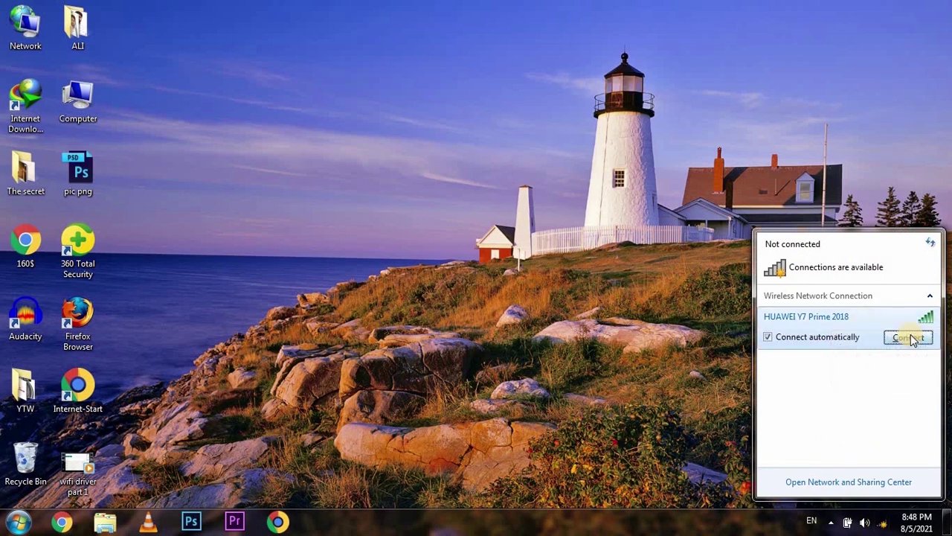
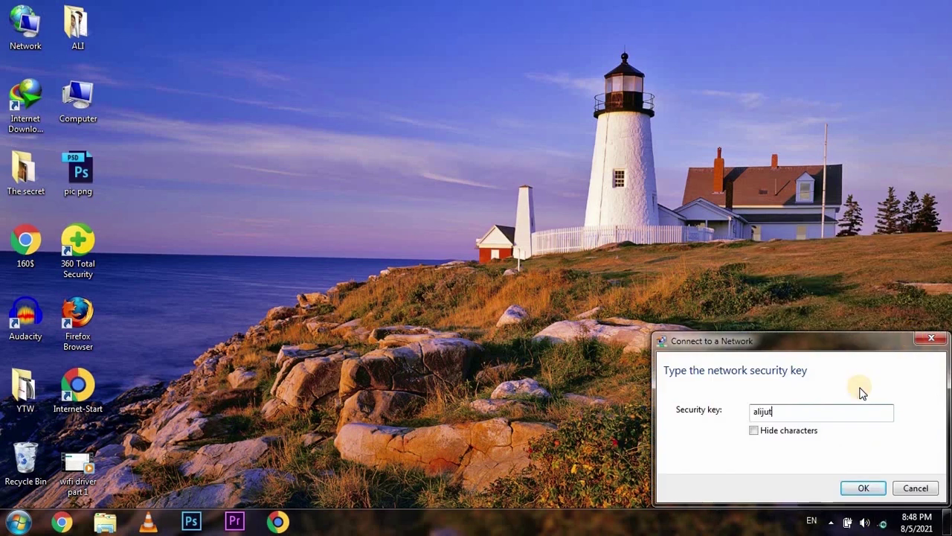
{"action": "left_click", "coordinate": [753, 430]}
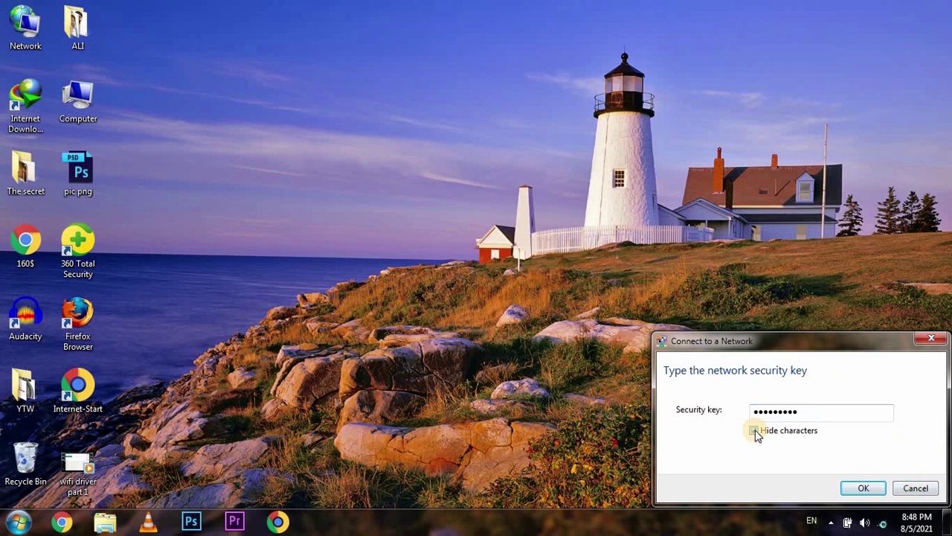
{"action": "left_click", "coordinate": [863, 487]}
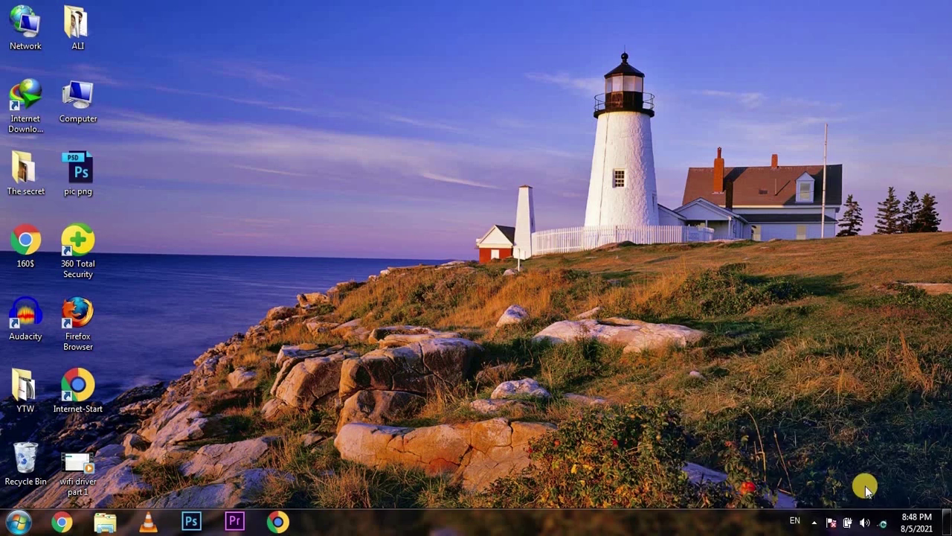
Step: Refresh the desktop and confirm the HUAWEI Y7 Prime 2018 connection has Internet access
{"action": "right_click", "coordinate": [499, 125]}
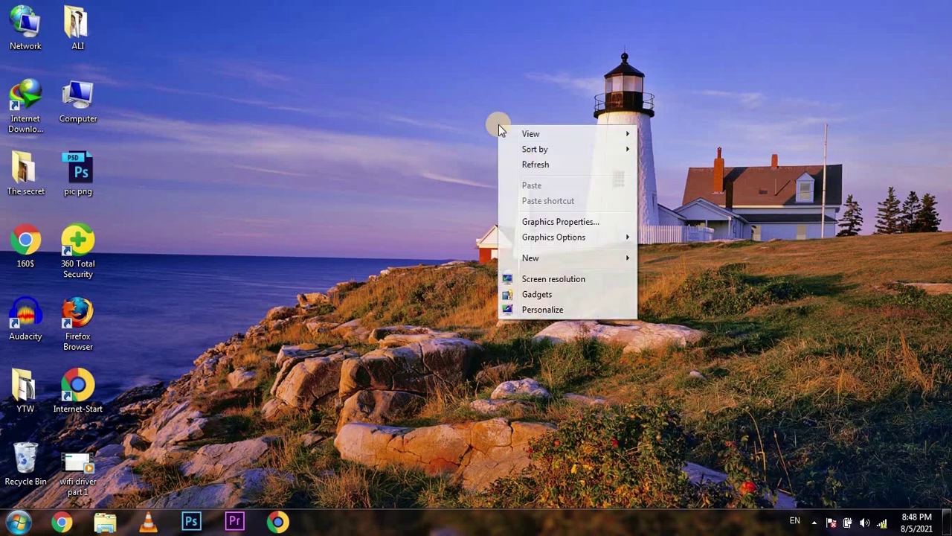
{"action": "left_click", "coordinate": [528, 161]}
{"action": "left_click", "coordinate": [883, 520]}
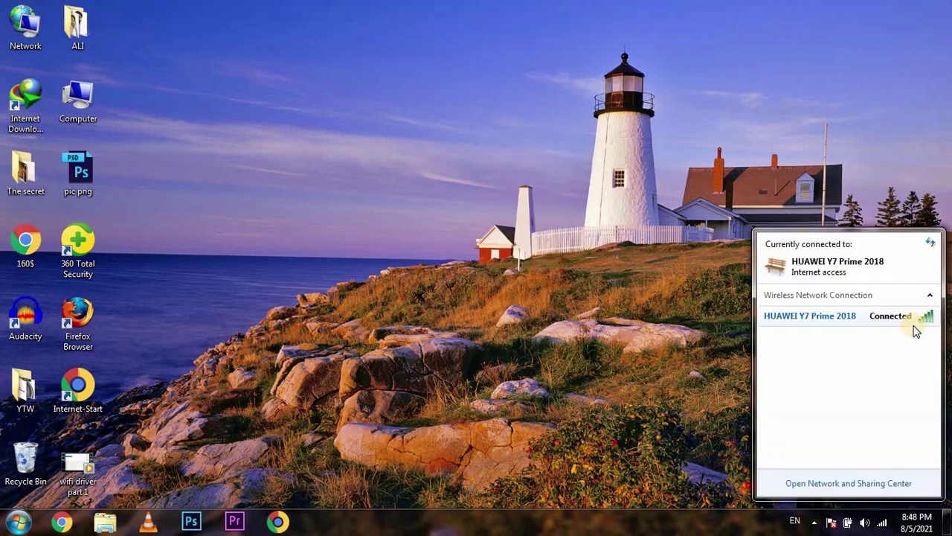